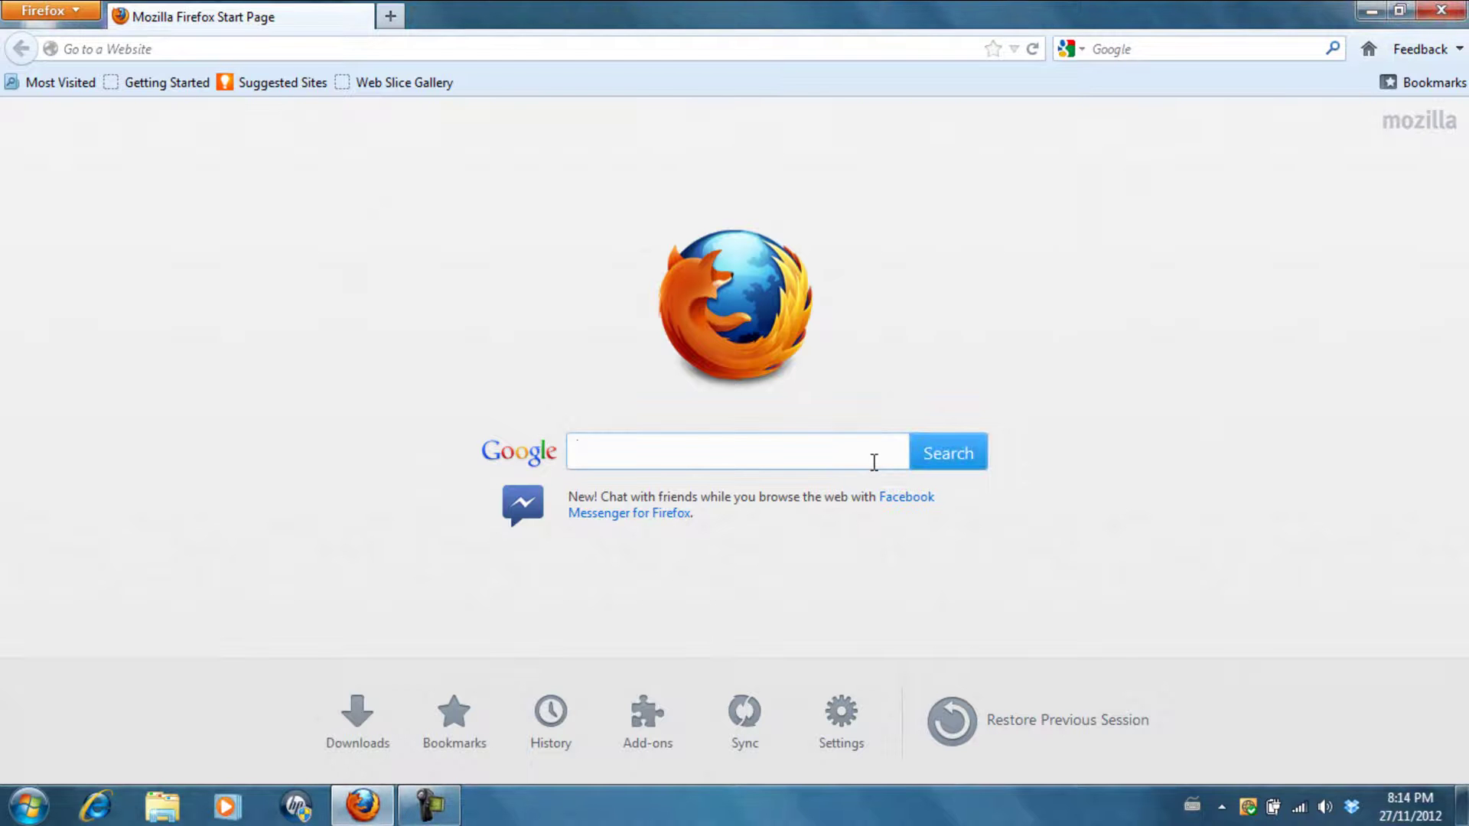
{"action": "type", "text": "sphax"}
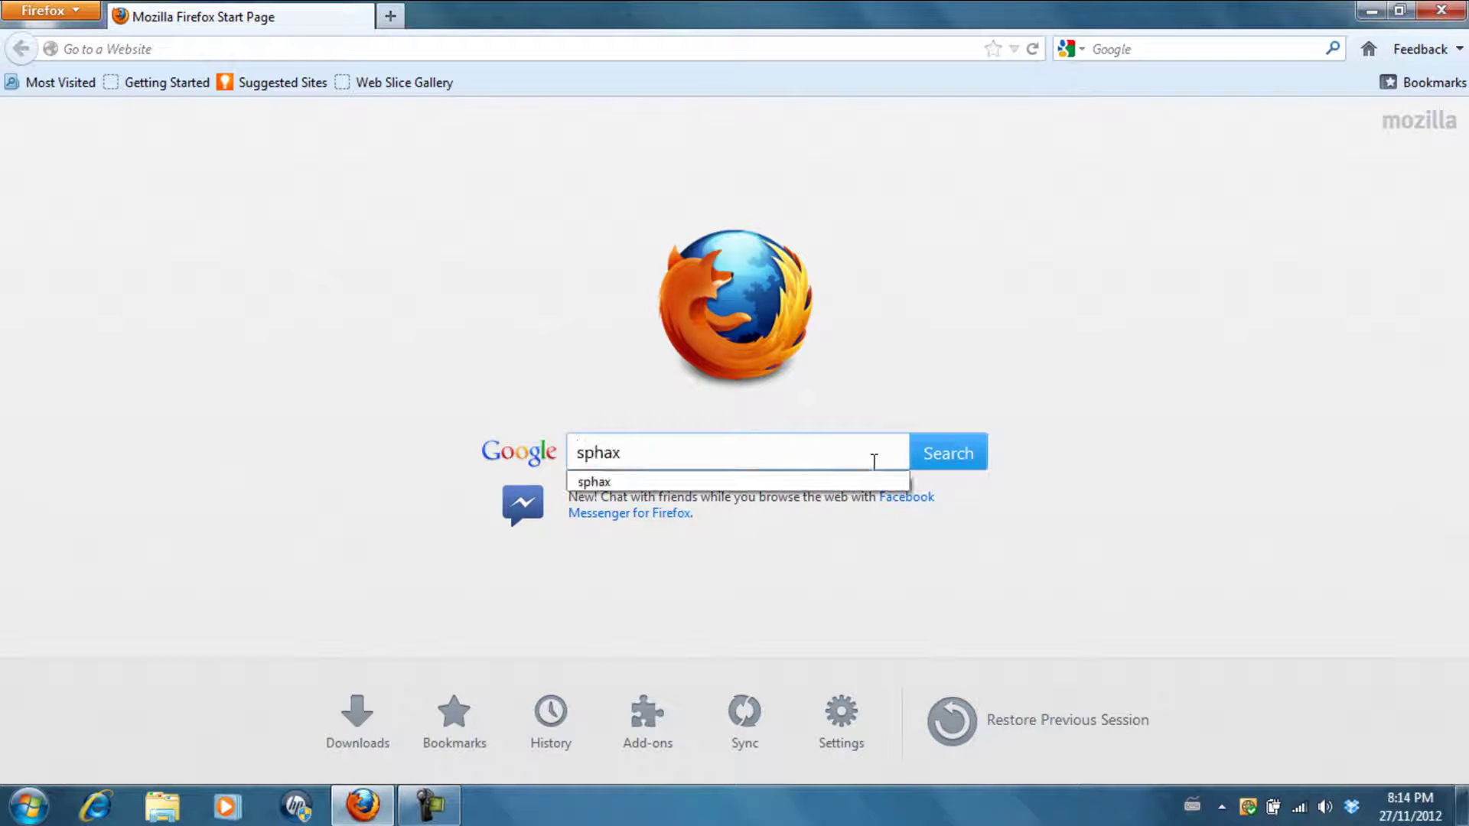
Run a Google search for 'sphax' and land on the results page
{"action": "key", "text": "Return"}
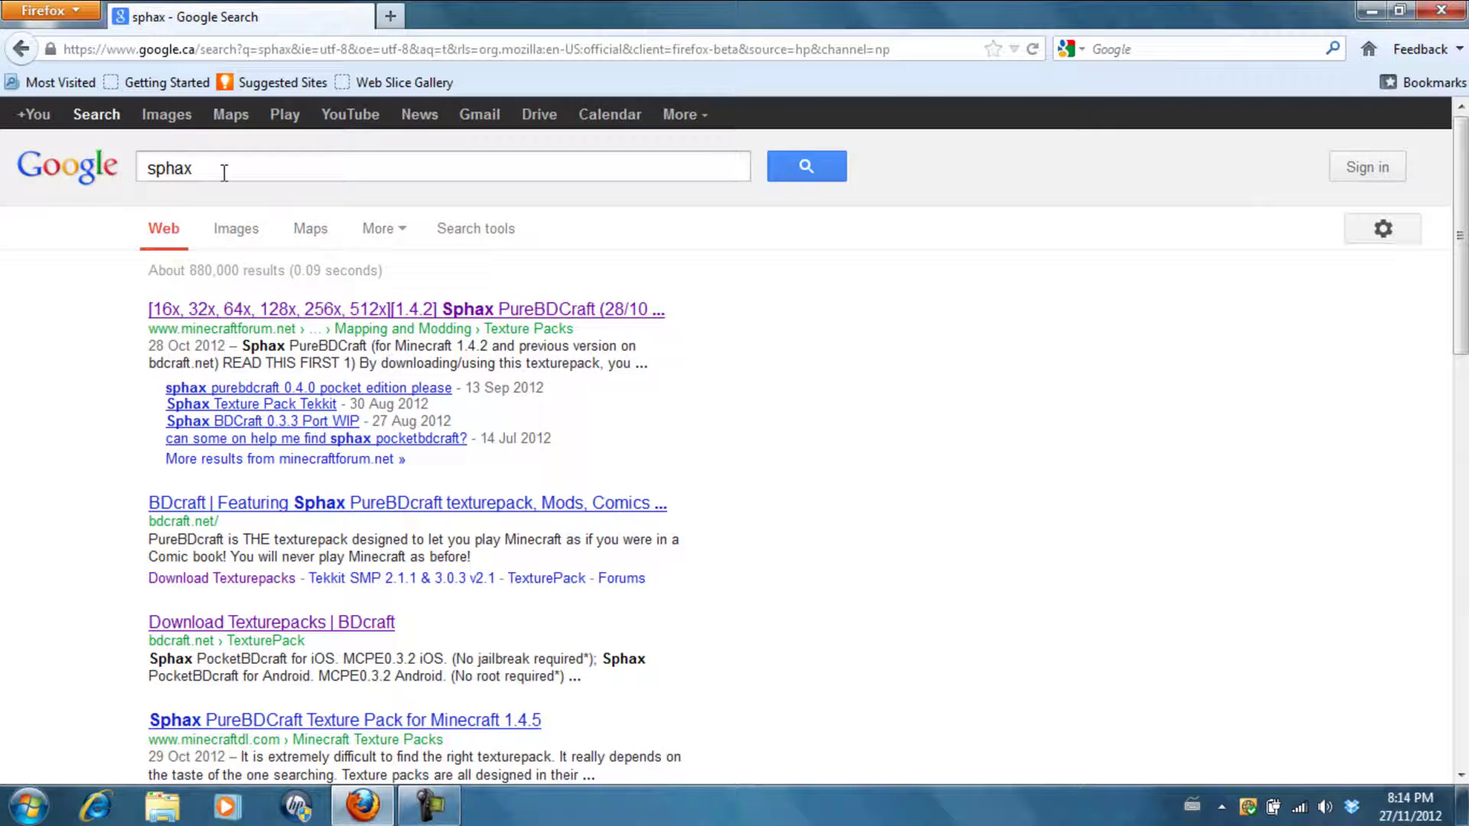
{"action": "left_click", "coordinate": [226, 172]}
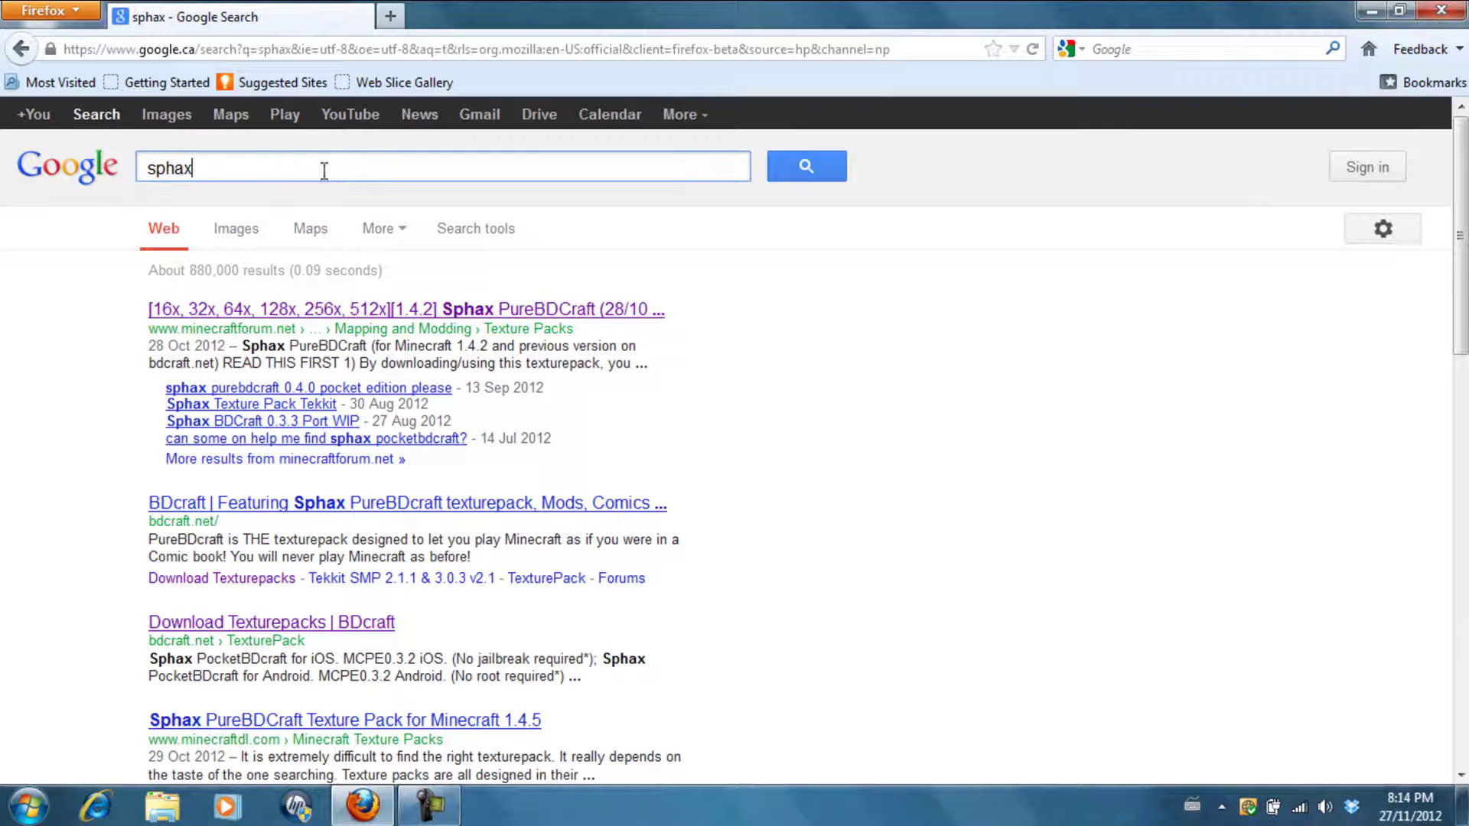
{"action": "double_click", "coordinate": [185, 168]}
{"action": "left_click", "coordinate": [223, 172]}
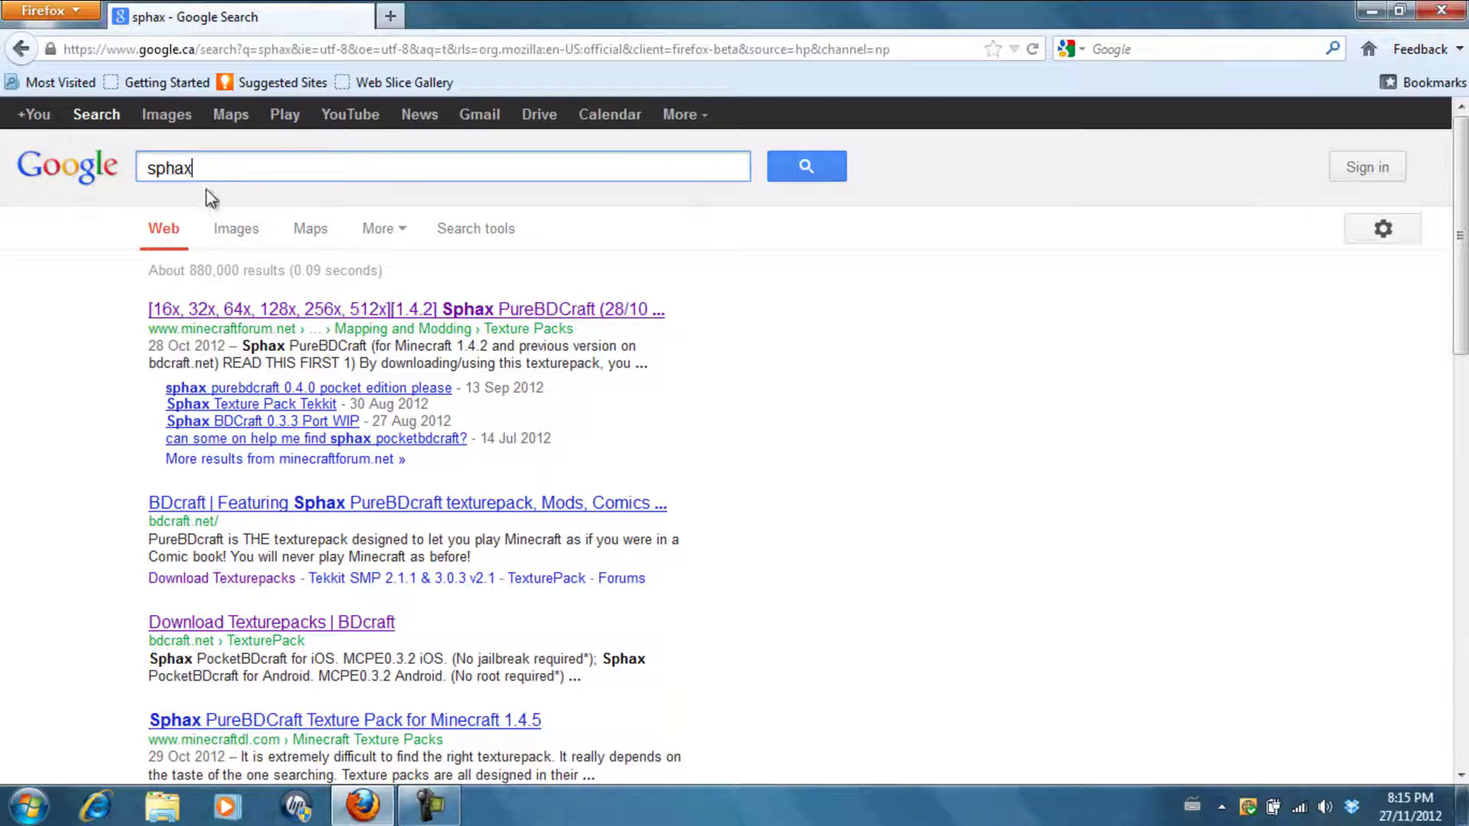
Open the Sphax PureBDcraft forum thread and follow its 'Sphax PureBDcraft for Minecraft' download link
{"action": "left_click", "coordinate": [219, 309]}
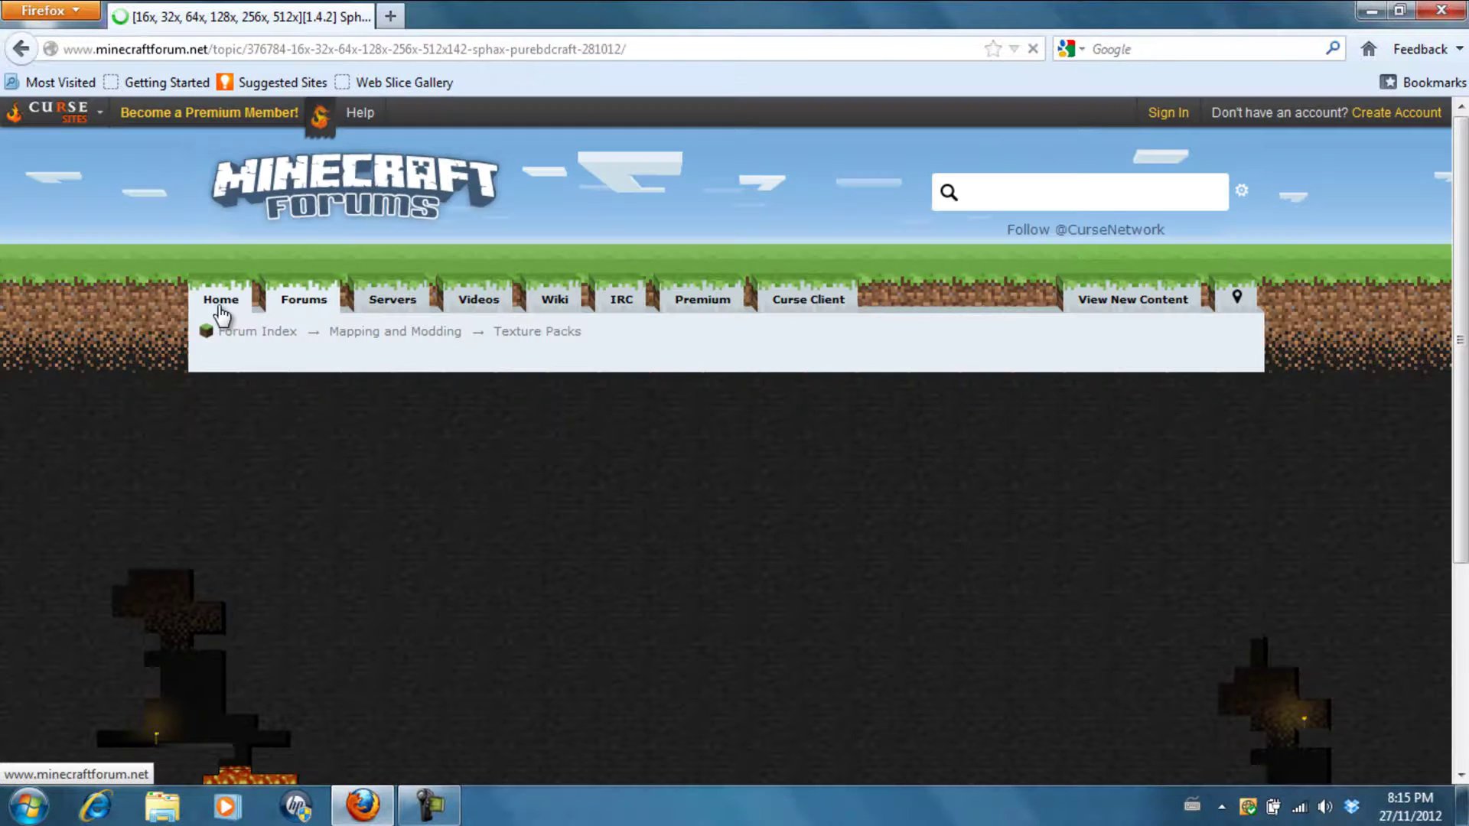
{"action": "scroll", "coordinate": [426, 340], "scroll_direction": "down", "scroll_amount": 5}
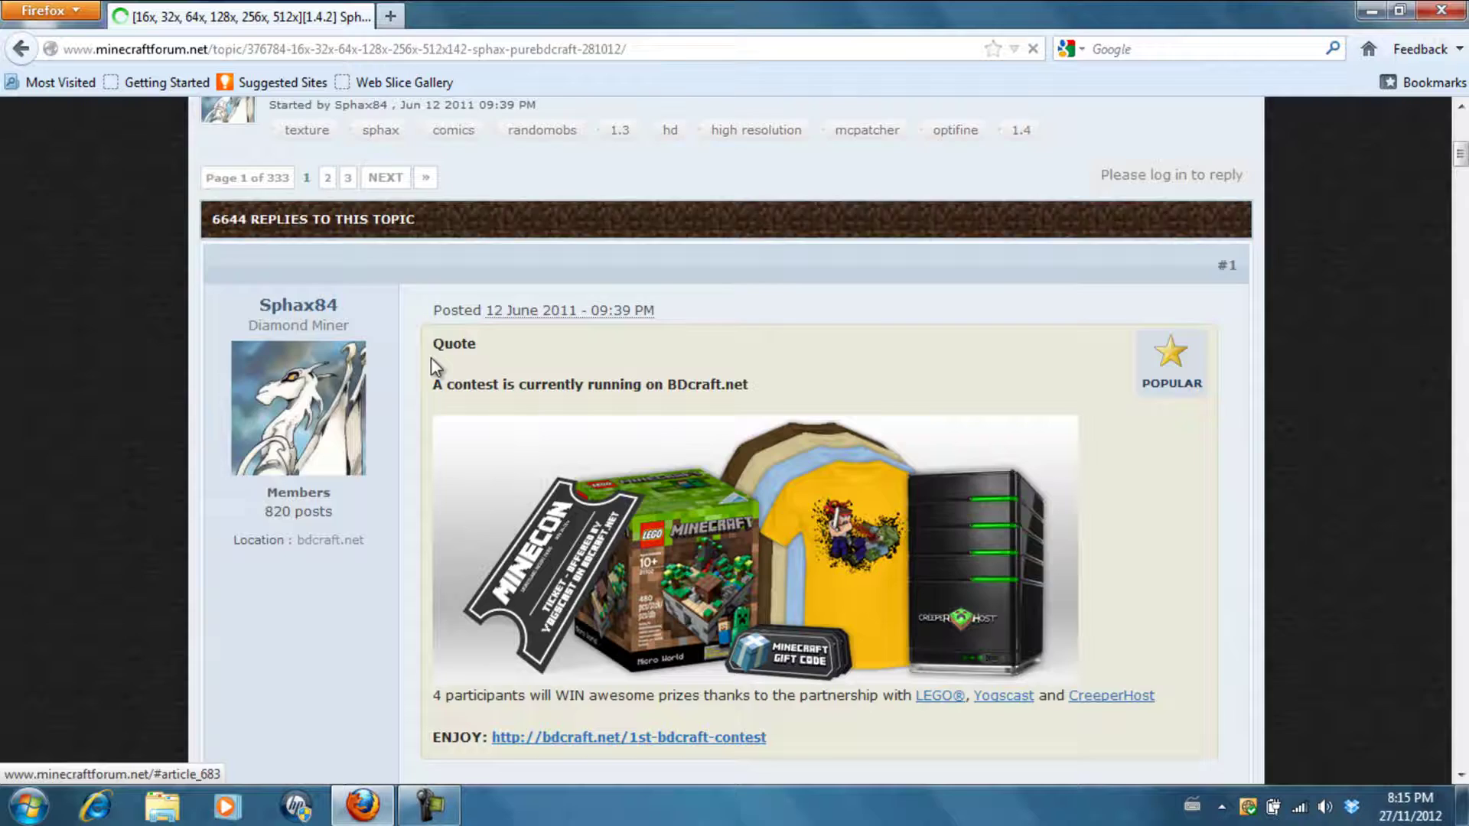
{"action": "scroll", "coordinate": [431, 357], "scroll_direction": "down", "scroll_amount": 5}
{"action": "scroll", "coordinate": [435, 362], "scroll_direction": "down", "scroll_amount": 5}
{"action": "scroll", "coordinate": [429, 368], "scroll_direction": "down", "scroll_amount": 5}
{"action": "scroll", "coordinate": [433, 359], "scroll_direction": "down", "scroll_amount": 3}
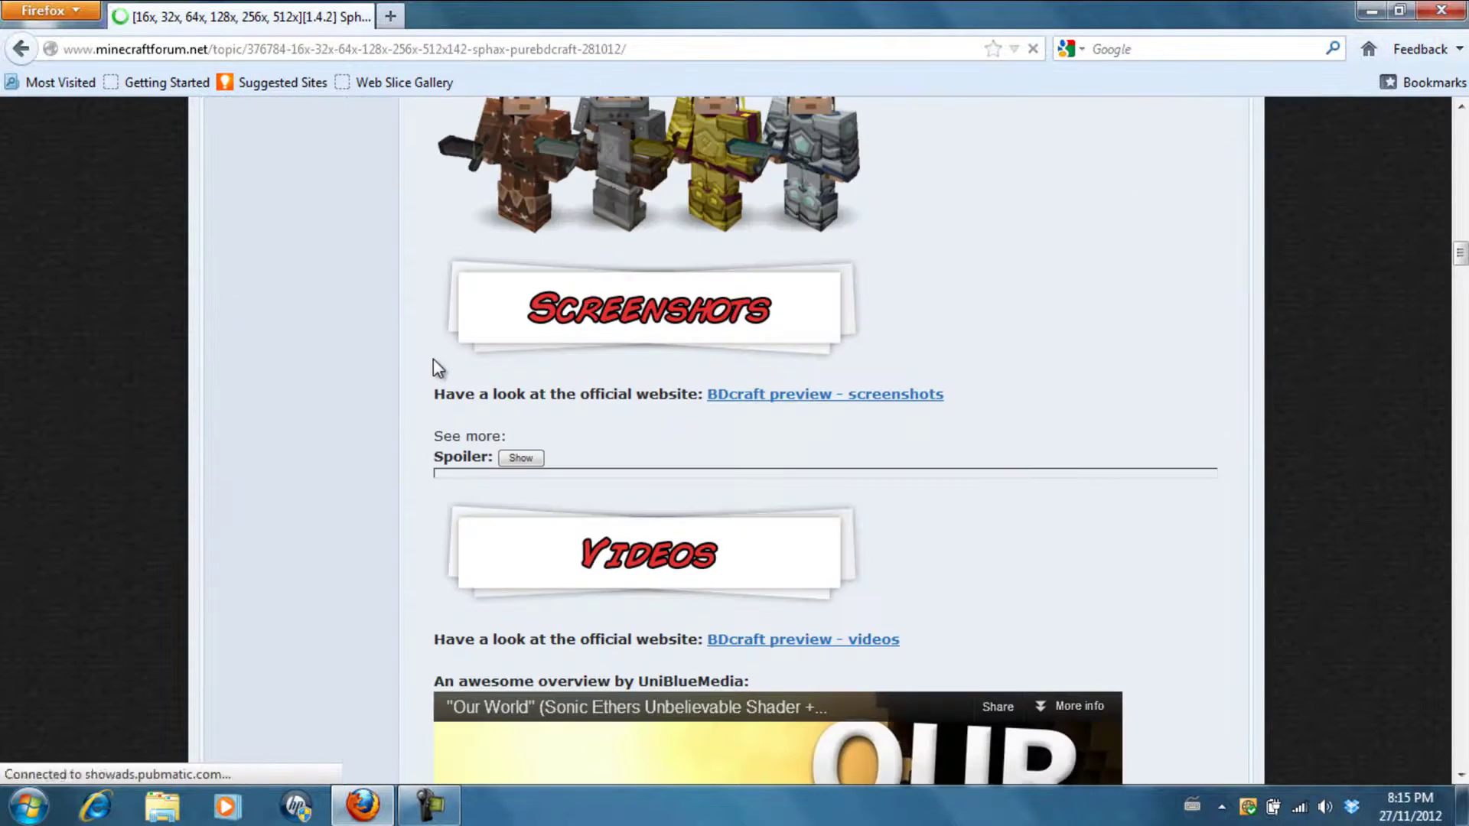
{"action": "scroll", "coordinate": [436, 370], "scroll_direction": "down", "scroll_amount": 1}
{"action": "scroll", "coordinate": [442, 368], "scroll_direction": "down", "scroll_amount": 5}
{"action": "scroll", "coordinate": [522, 396], "scroll_direction": "down", "scroll_amount": 10}
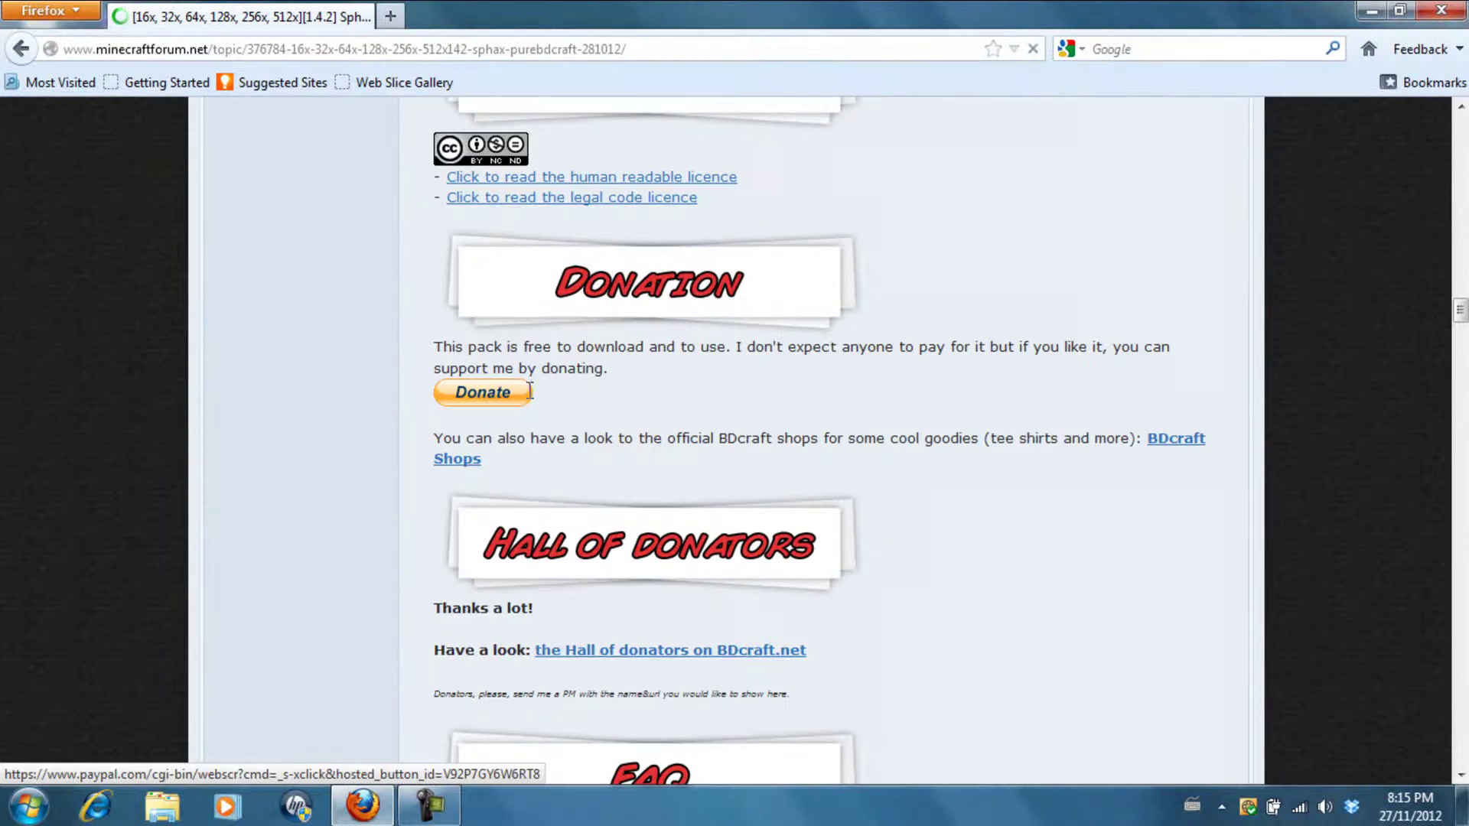
{"action": "scroll", "coordinate": [565, 273], "scroll_direction": "down", "scroll_amount": 5}
{"action": "scroll", "coordinate": [577, 339], "scroll_direction": "down", "scroll_amount": 2}
{"action": "scroll", "coordinate": [577, 337], "scroll_direction": "down", "scroll_amount": 2}
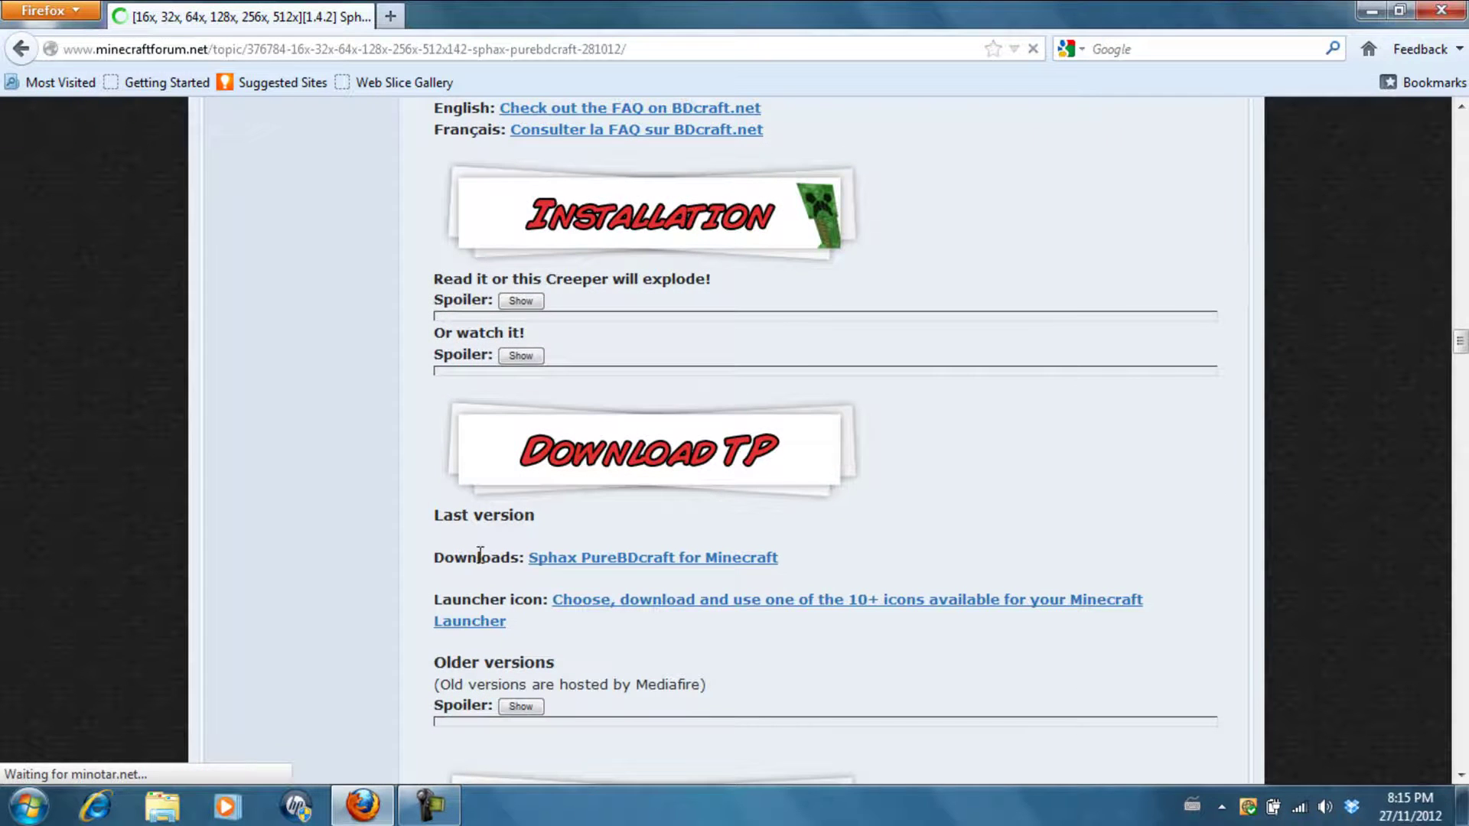
{"action": "left_click_drag", "start_coordinate": [488, 554], "coordinate": [524, 557]}
{"action": "left_click", "coordinate": [515, 560]}
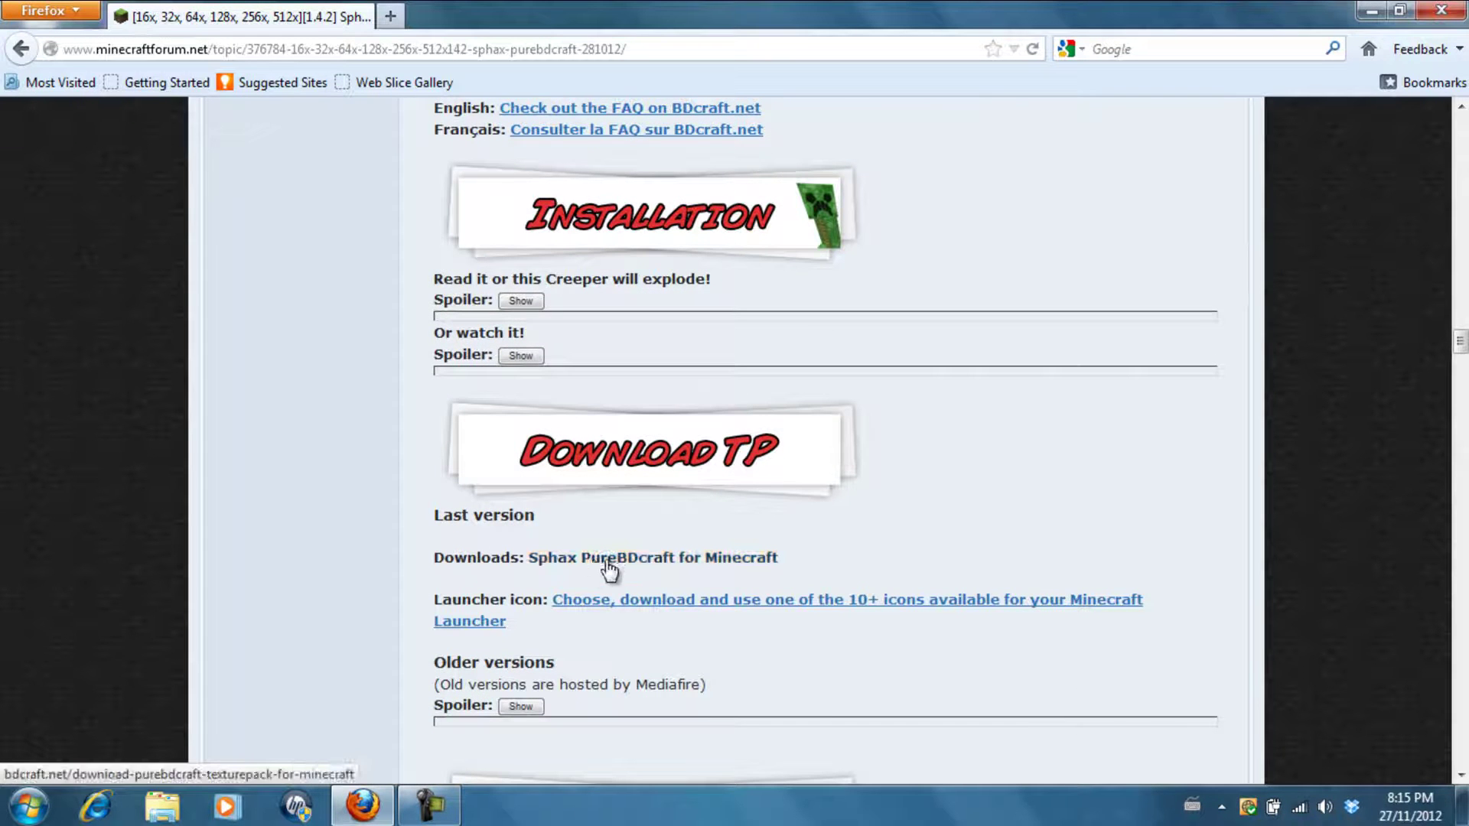
On the BDcraft download page, choose the Sphax PureBDcraft 64x64 pack for MC1.4.4
{"action": "left_click", "coordinate": [650, 563]}
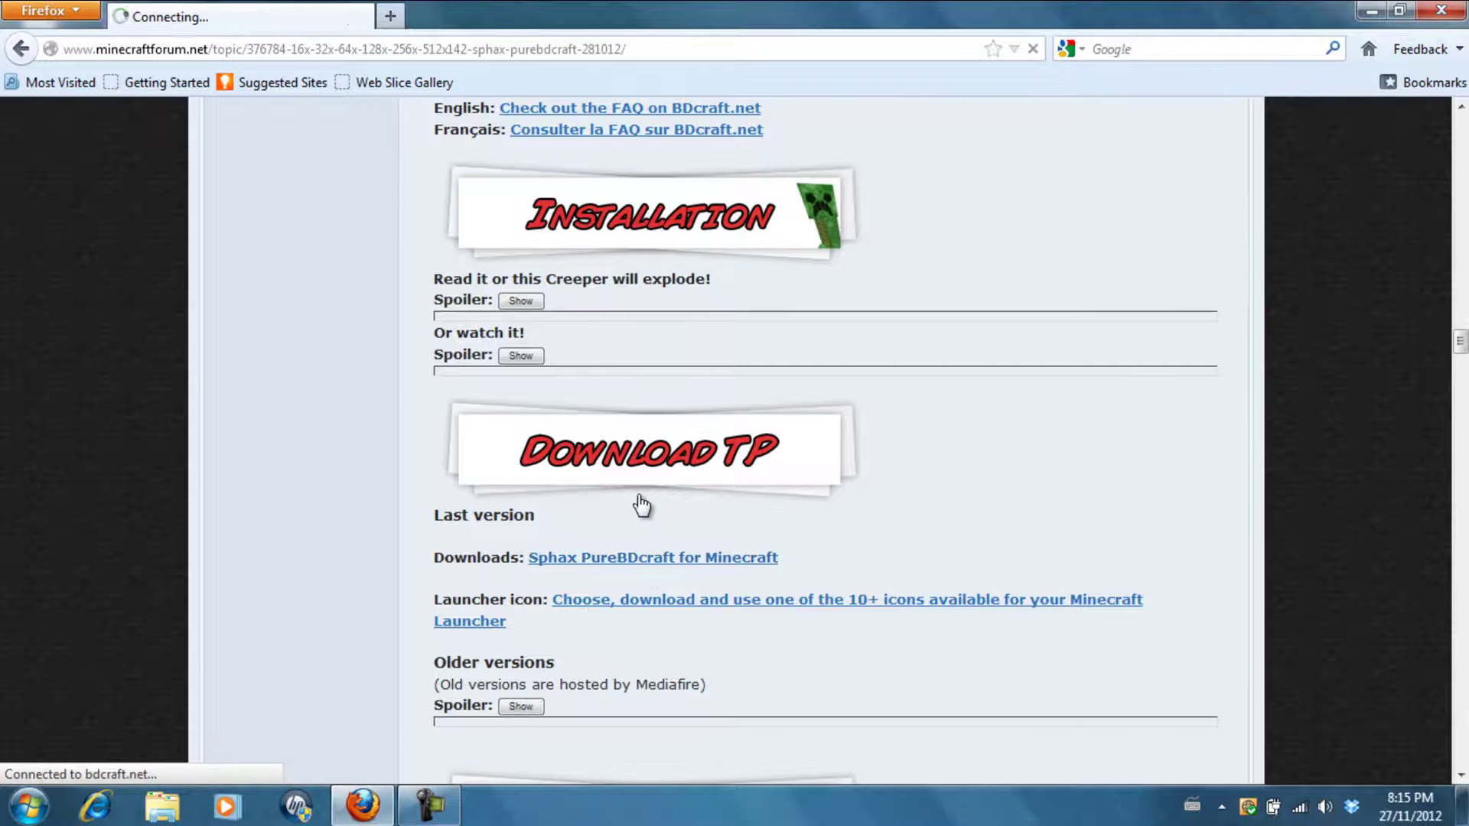
{"action": "scroll", "coordinate": [574, 378], "scroll_direction": "down", "scroll_amount": 8}
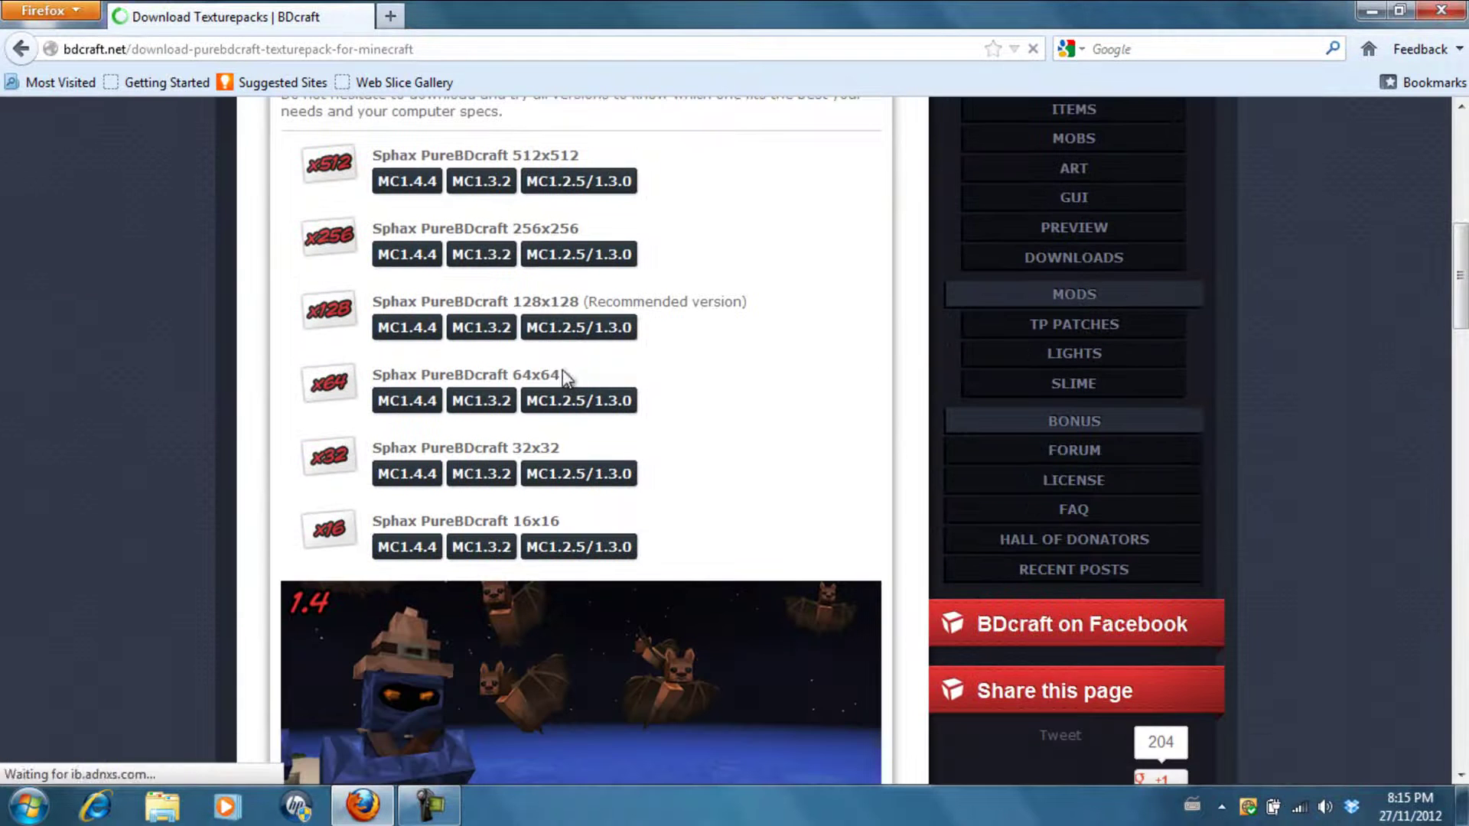
{"action": "scroll", "coordinate": [563, 383], "scroll_direction": "up", "scroll_amount": 2}
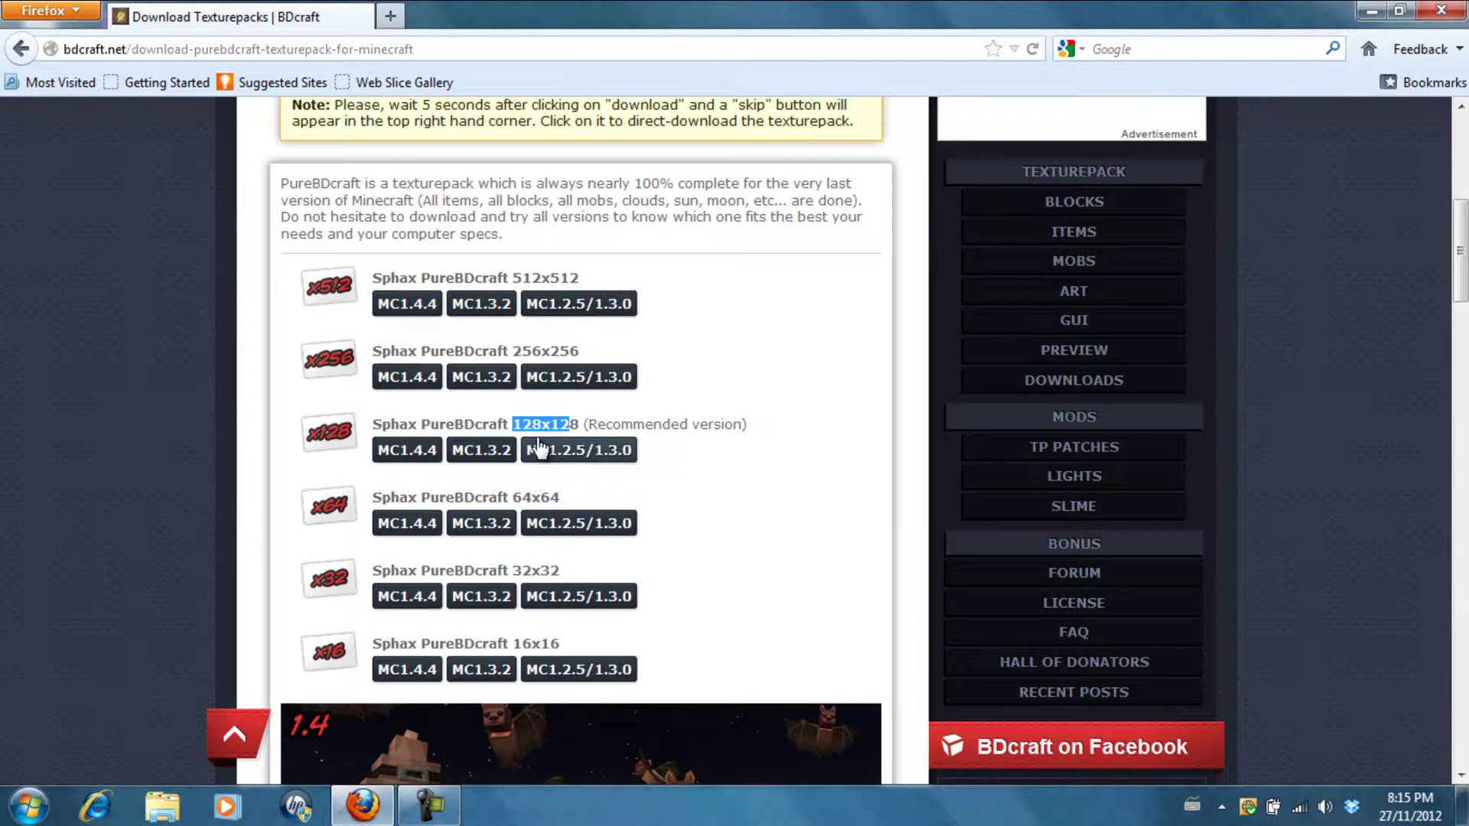
{"action": "left_click", "coordinate": [521, 497]}
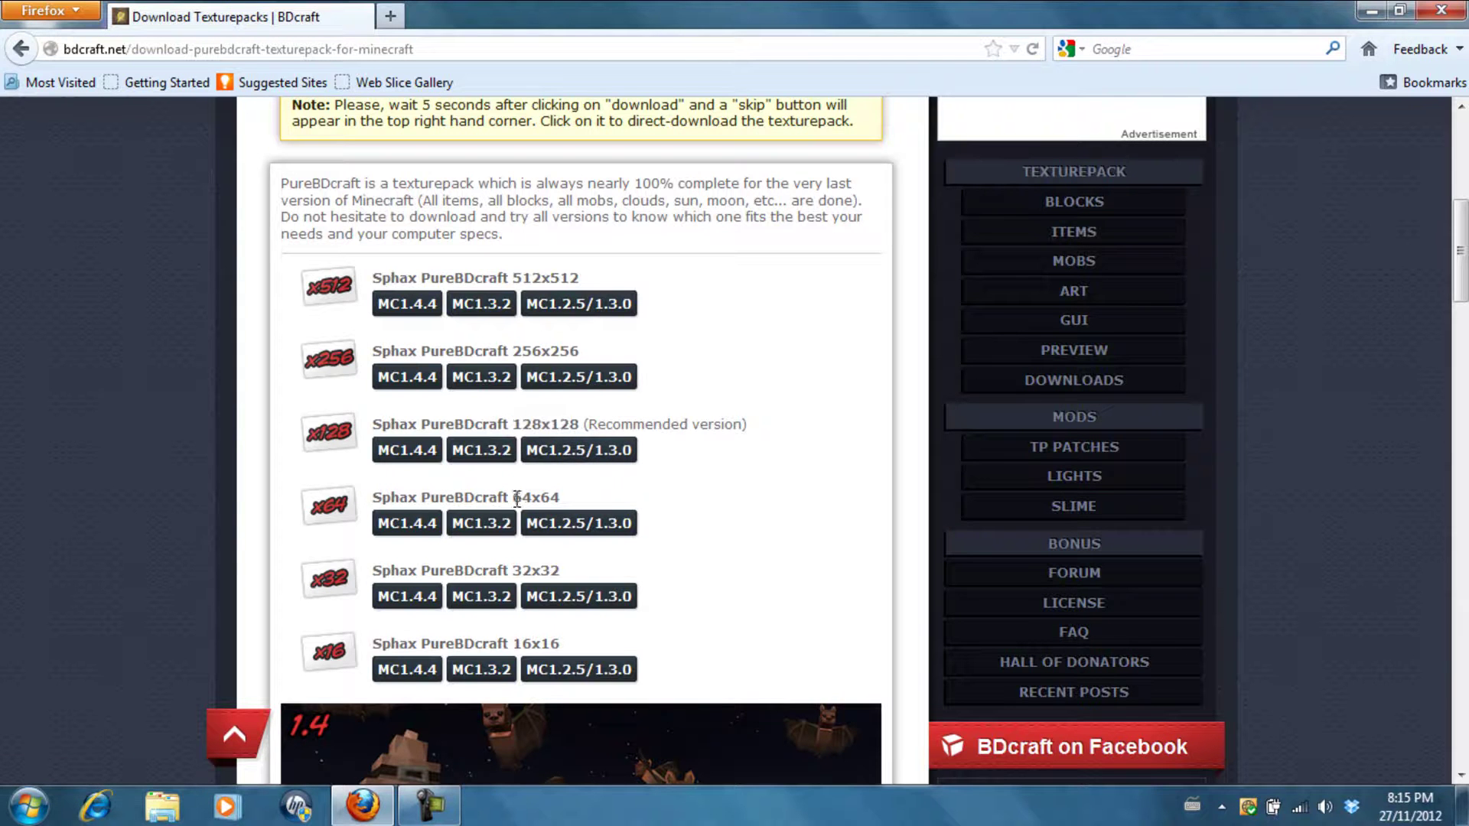
{"action": "left_click", "coordinate": [562, 496]}
{"action": "left_click_drag", "start_coordinate": [508, 574], "coordinate": [549, 572]}
{"action": "left_click", "coordinate": [546, 568]}
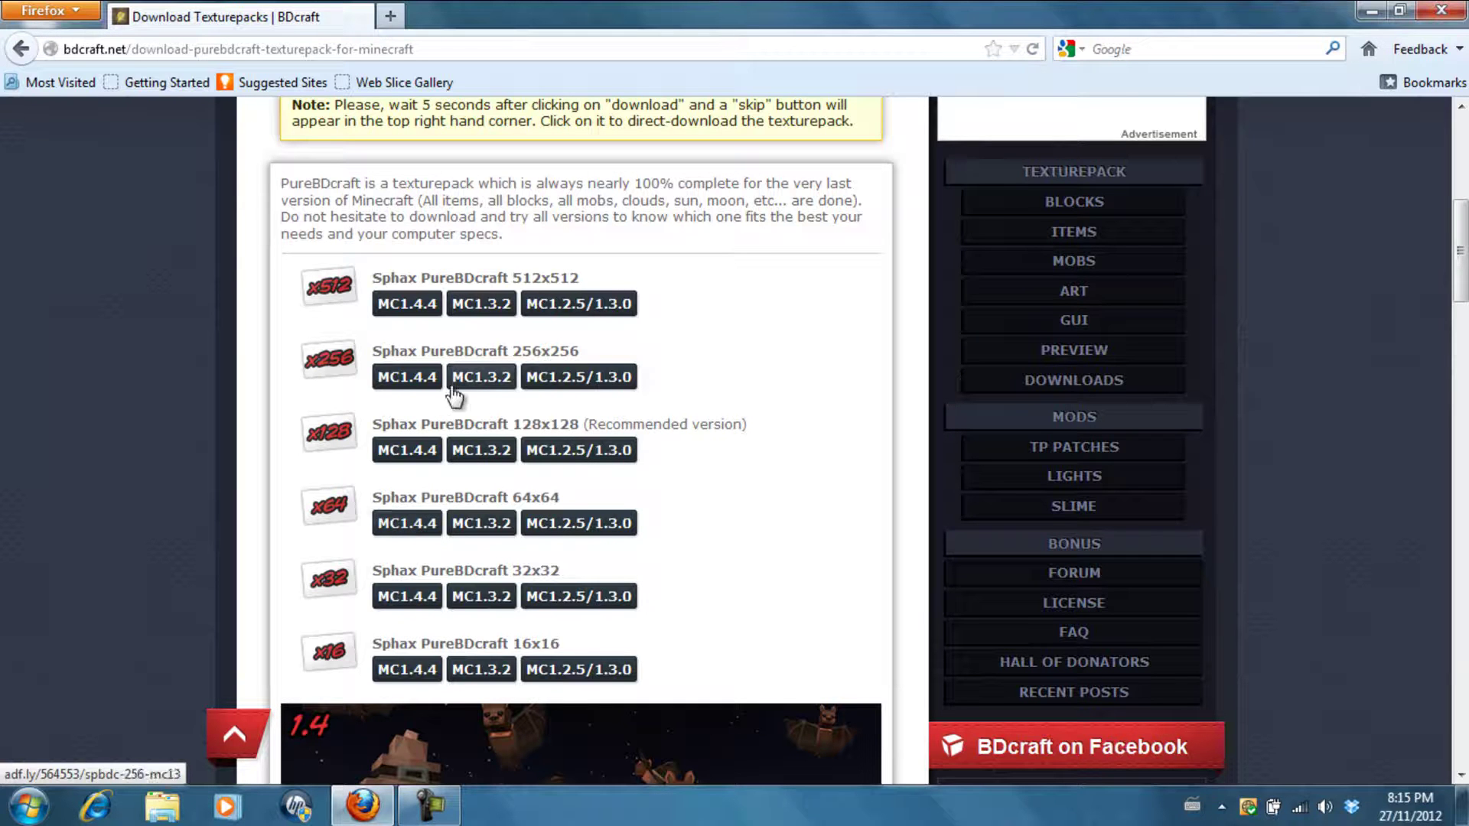
{"action": "left_click_drag", "start_coordinate": [446, 424], "coordinate": [491, 425]}
{"action": "left_click", "coordinate": [490, 420]}
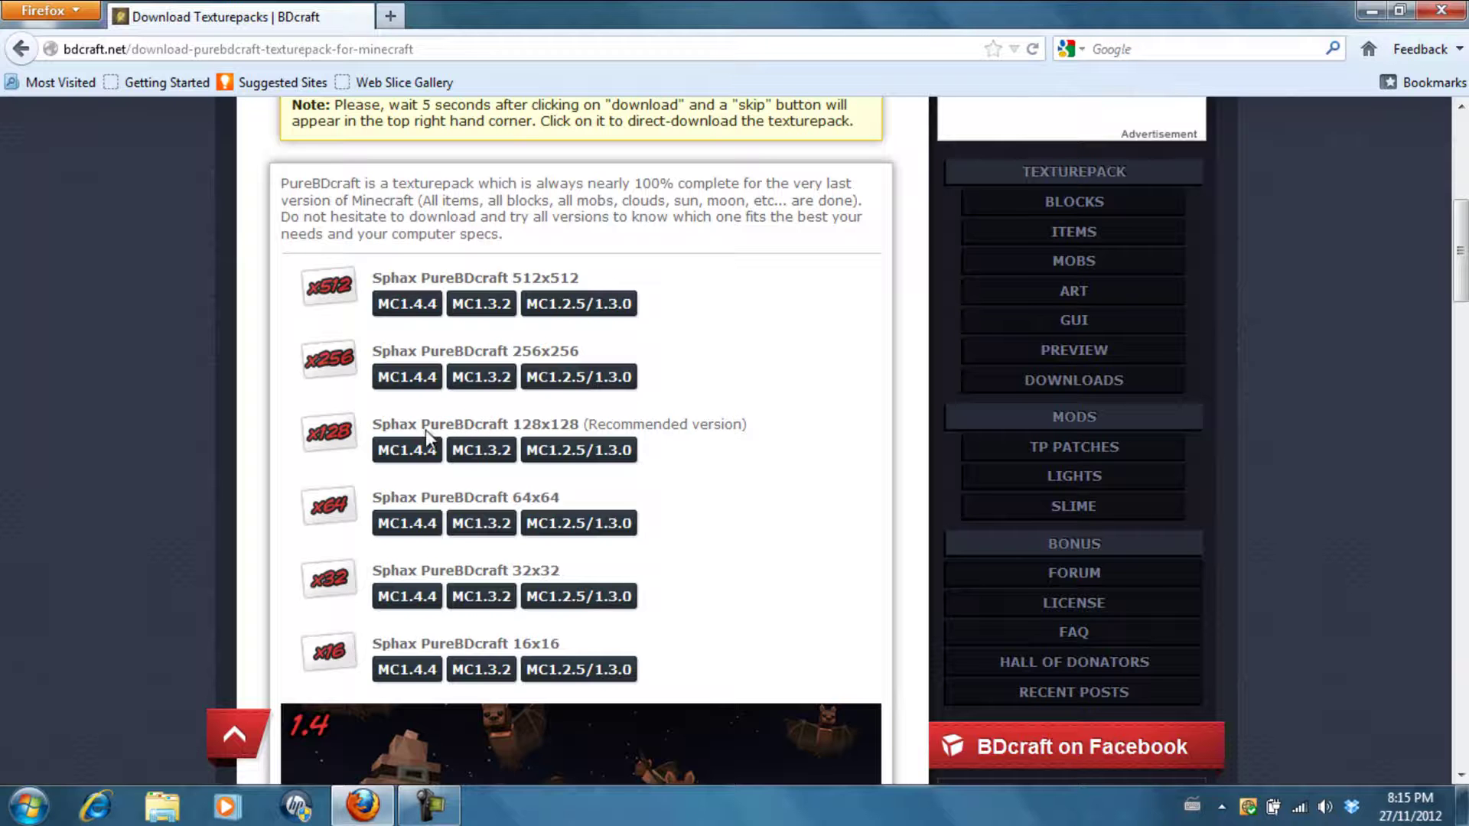
{"action": "left_click", "coordinate": [410, 528]}
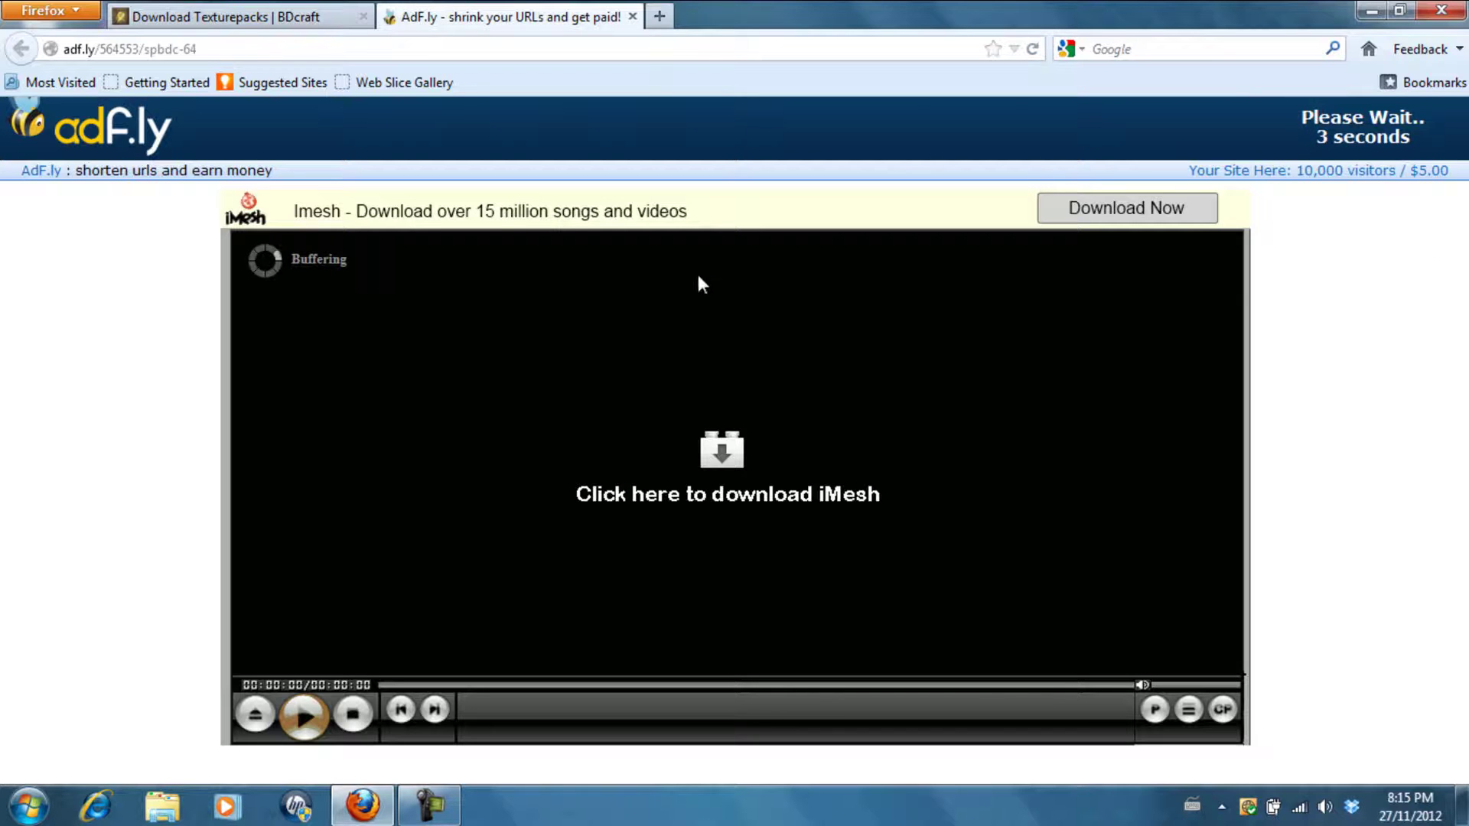
Skip the adf.ly ad and accept opening Sphax PureBDCraft 64x MC14.zip with WinRAR
{"action": "left_click", "coordinate": [1348, 138]}
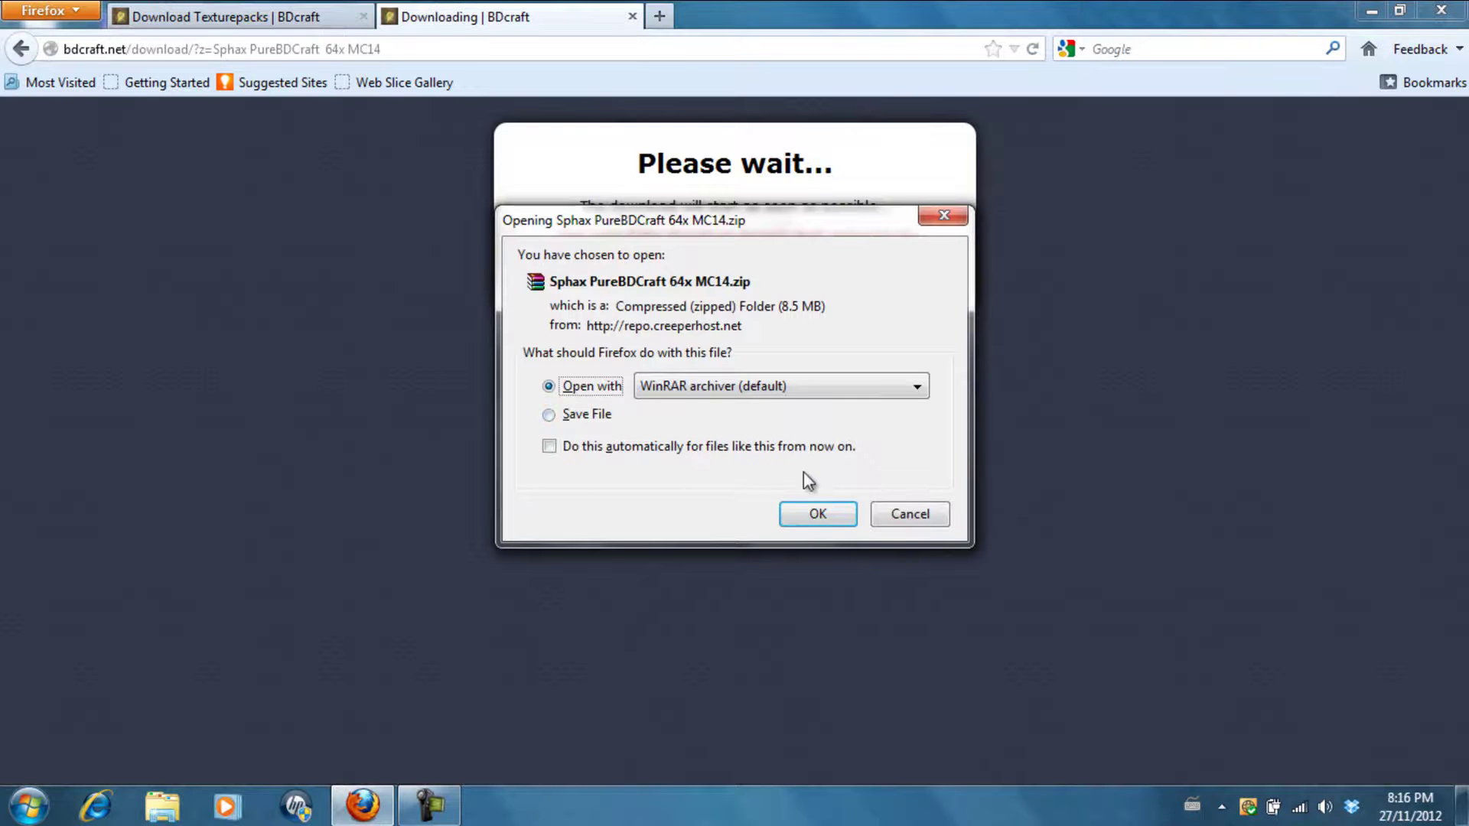
{"action": "left_click", "coordinate": [829, 524]}
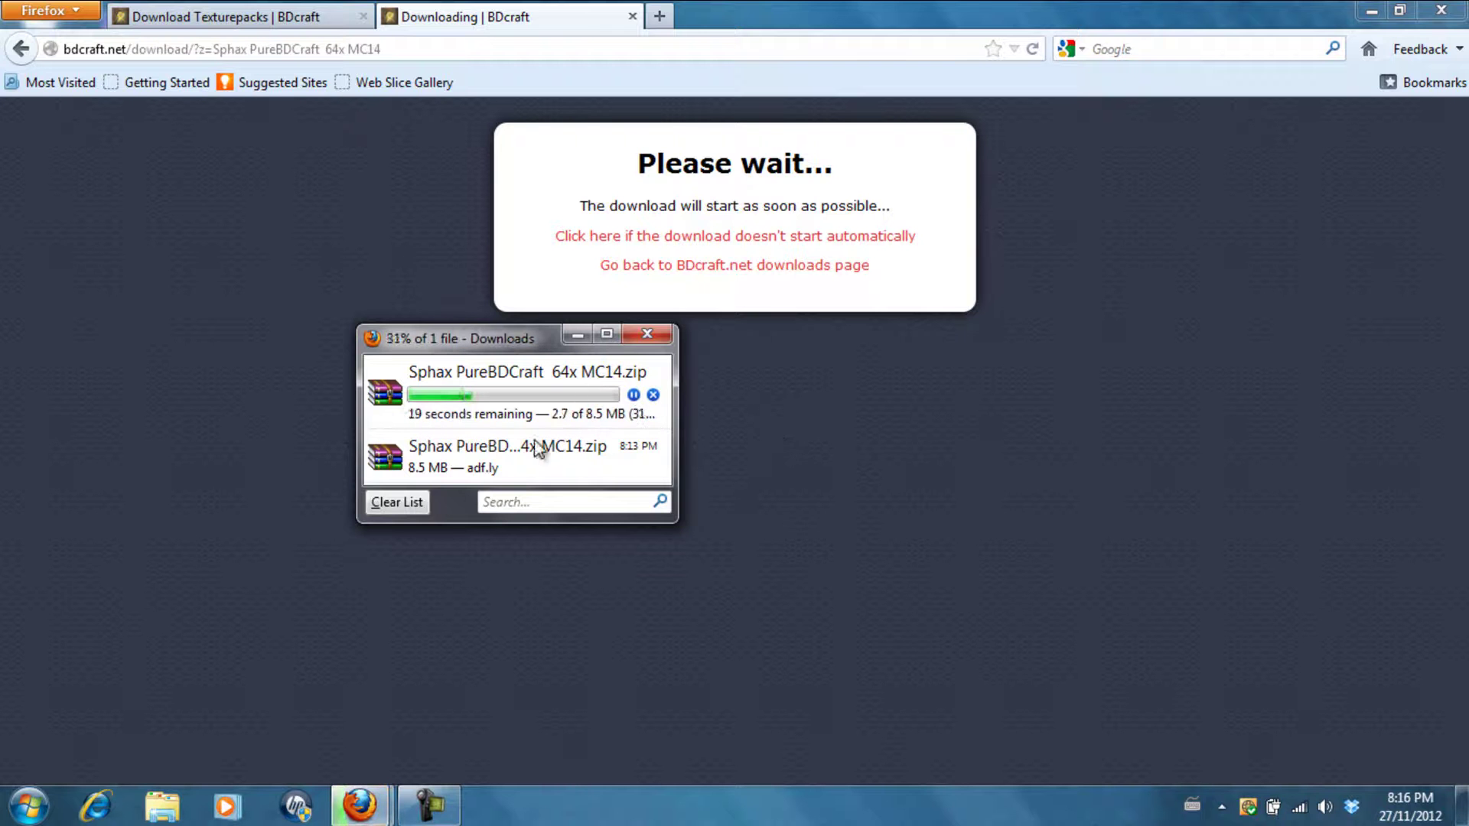
Go to google.com and search for 'mcpatcher'
{"action": "left_click", "coordinate": [302, 19]}
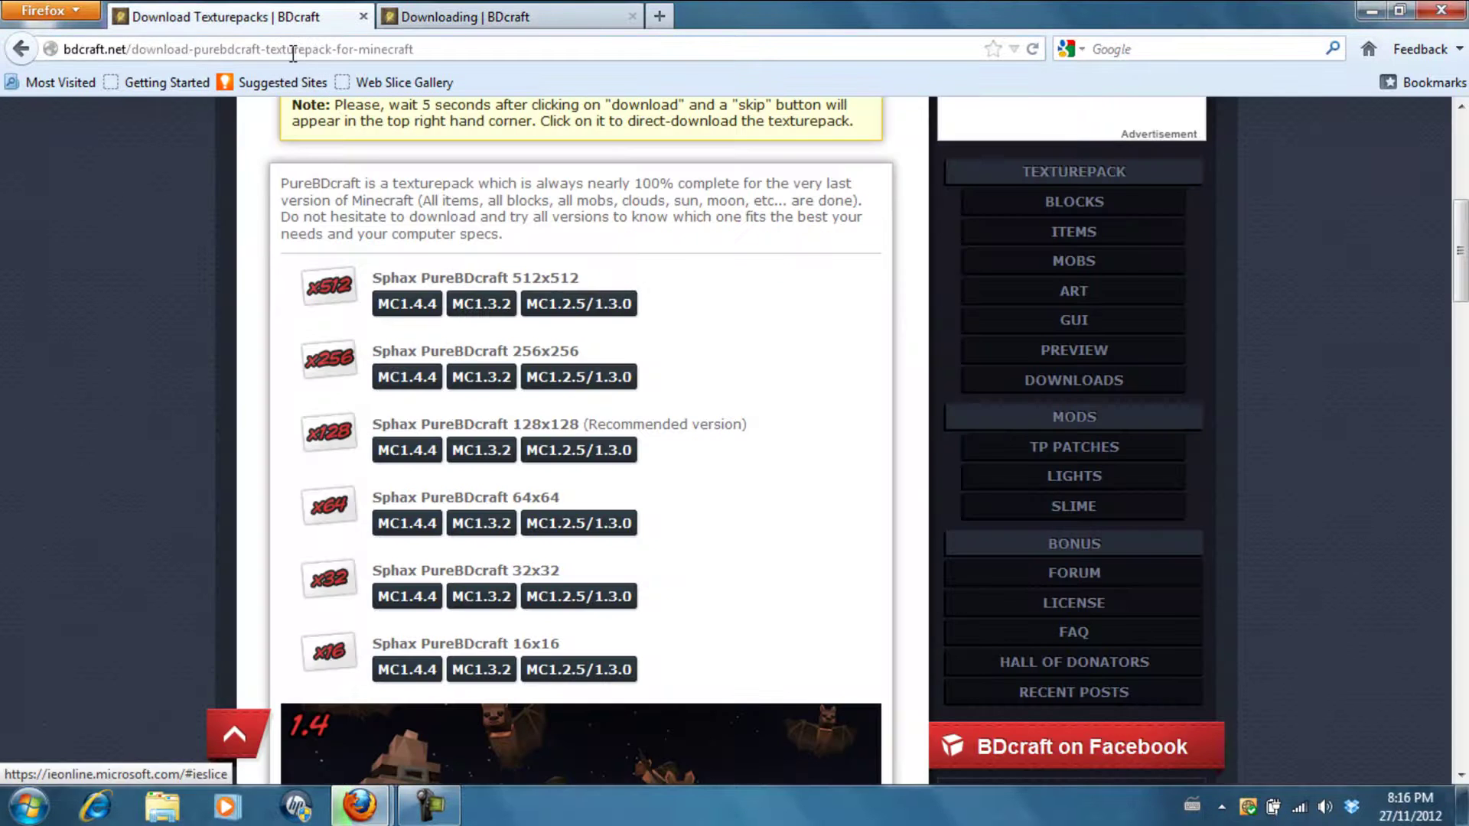
{"action": "left_click", "coordinate": [287, 49]}
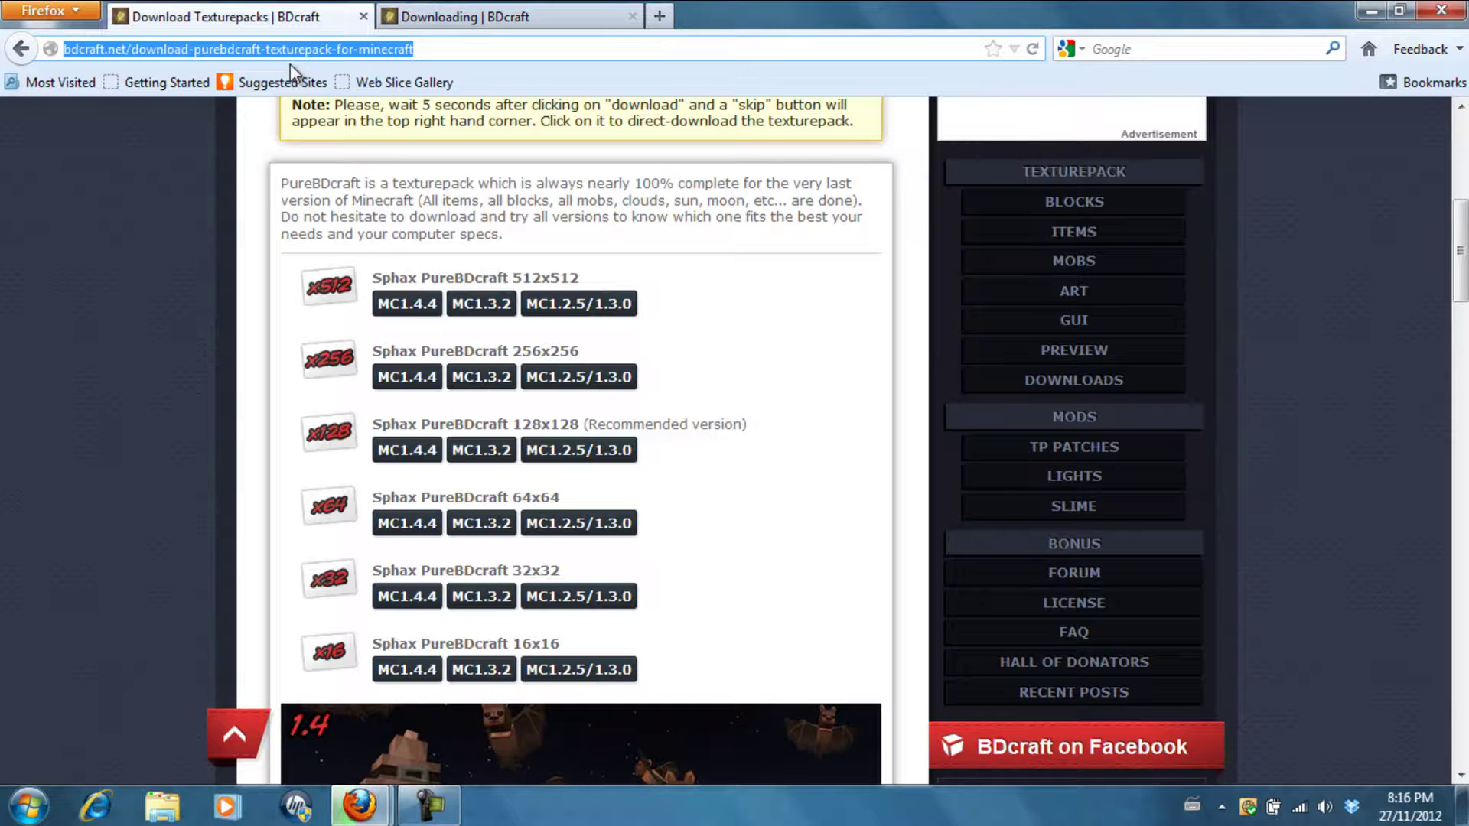
{"action": "type", "text": "google.com/"}
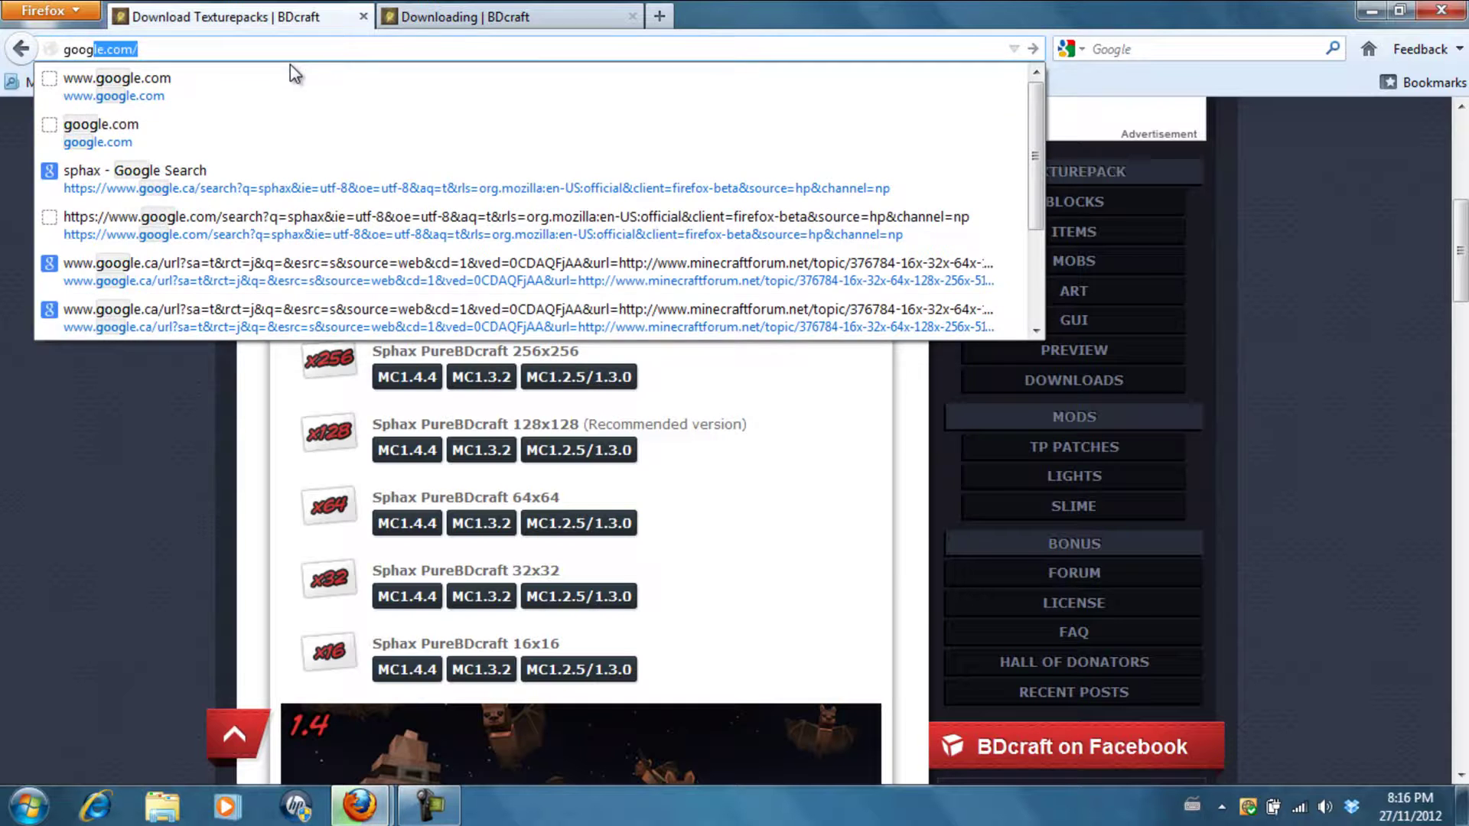
{"action": "key", "text": "Return"}
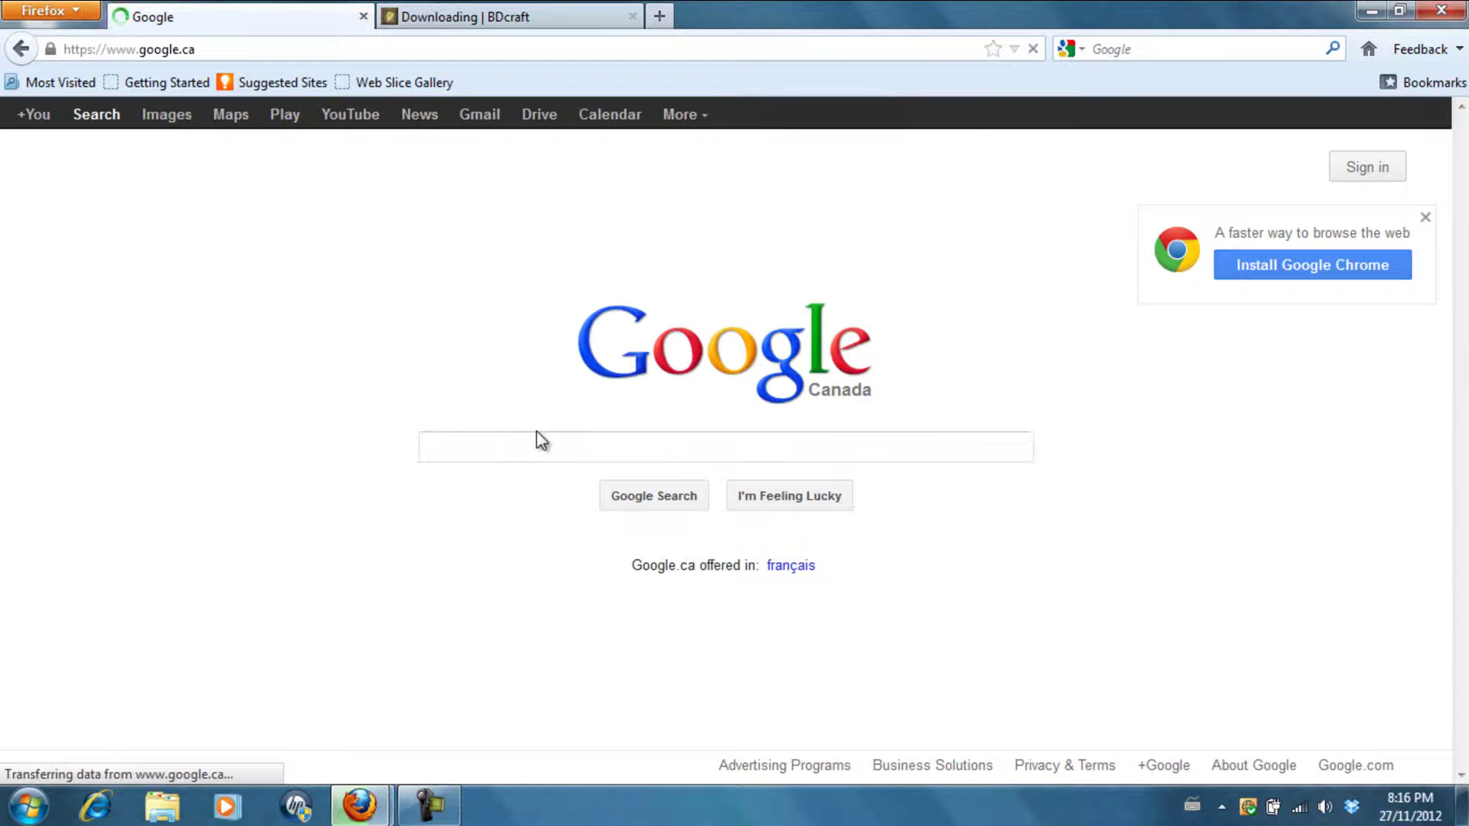
{"action": "type", "text": "mco"}
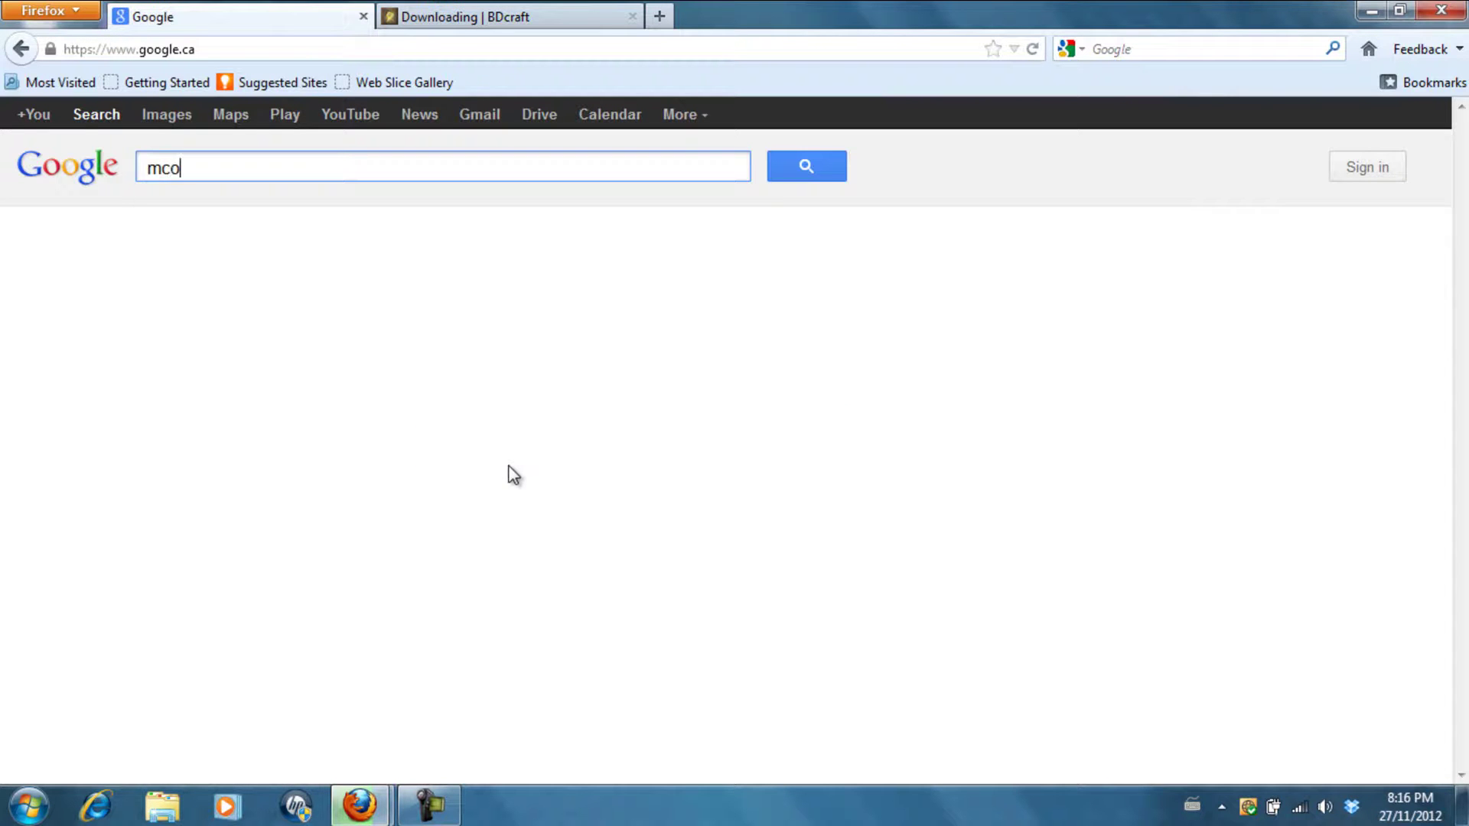
{"action": "key", "text": "BackSpace"}
{"action": "type", "text": "pt"}
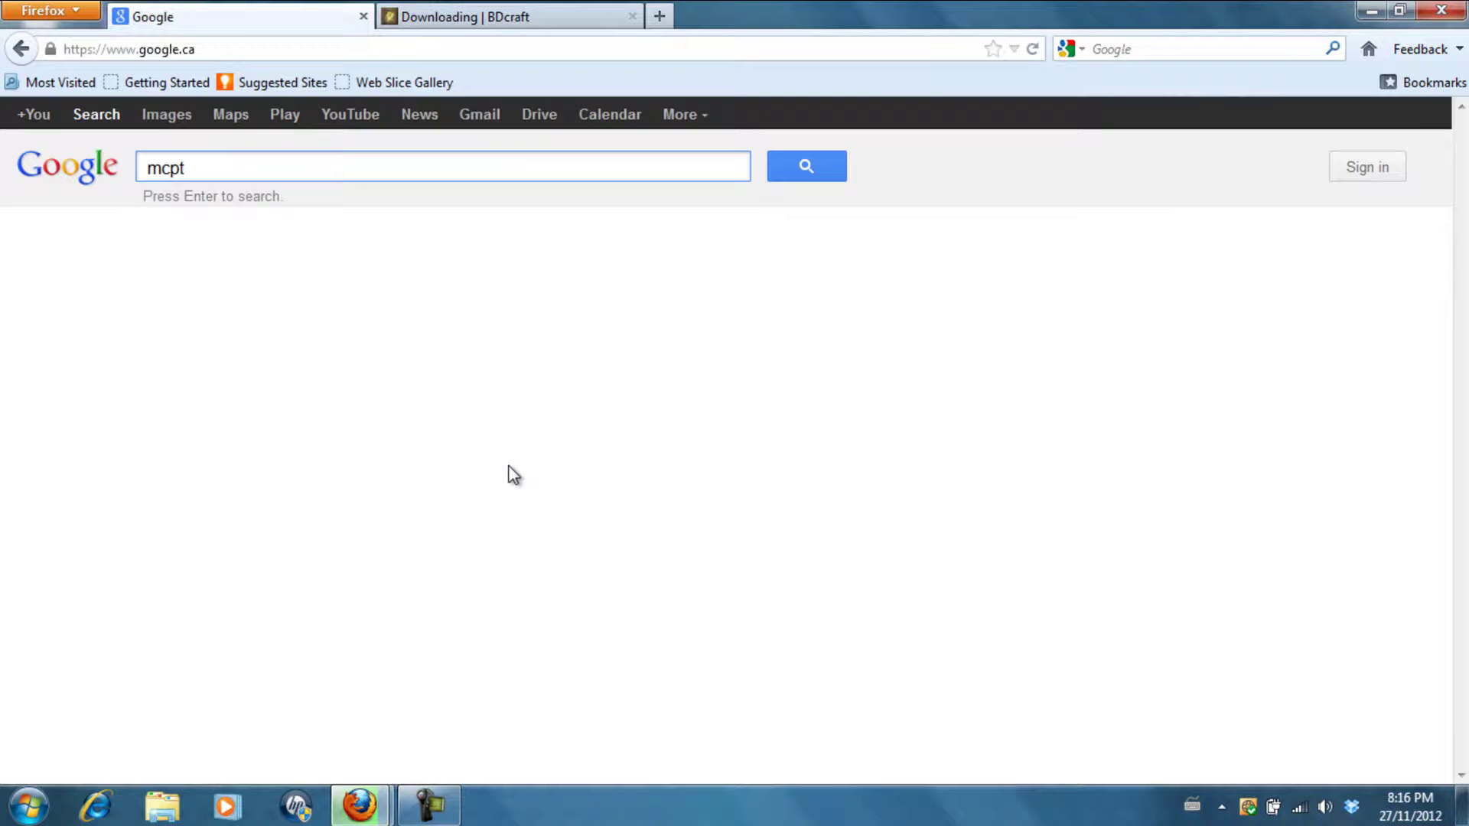
{"action": "key", "text": "BackSpace"}
{"action": "type", "text": "a"}
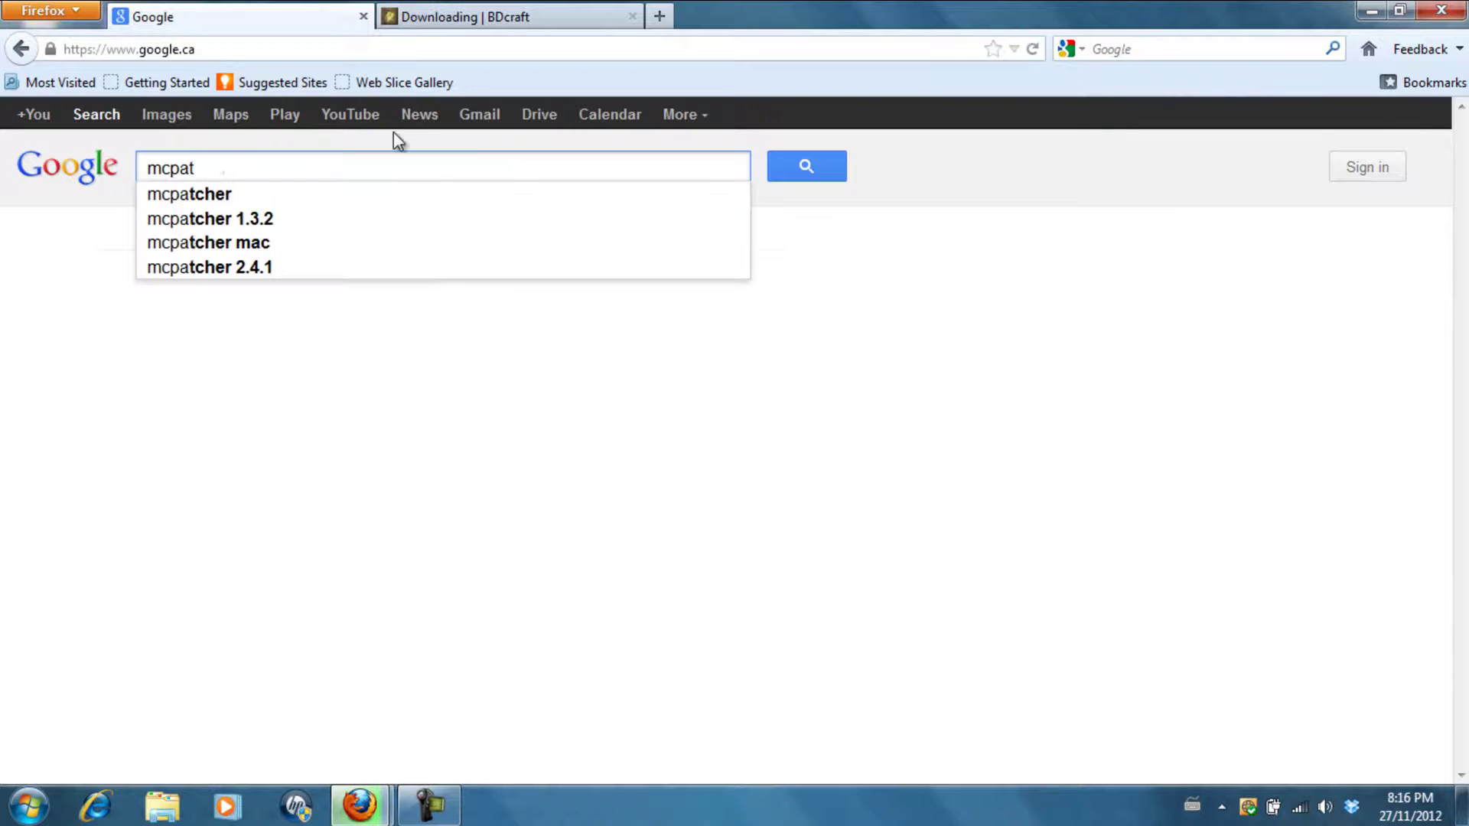
{"action": "left_click", "coordinate": [349, 194]}
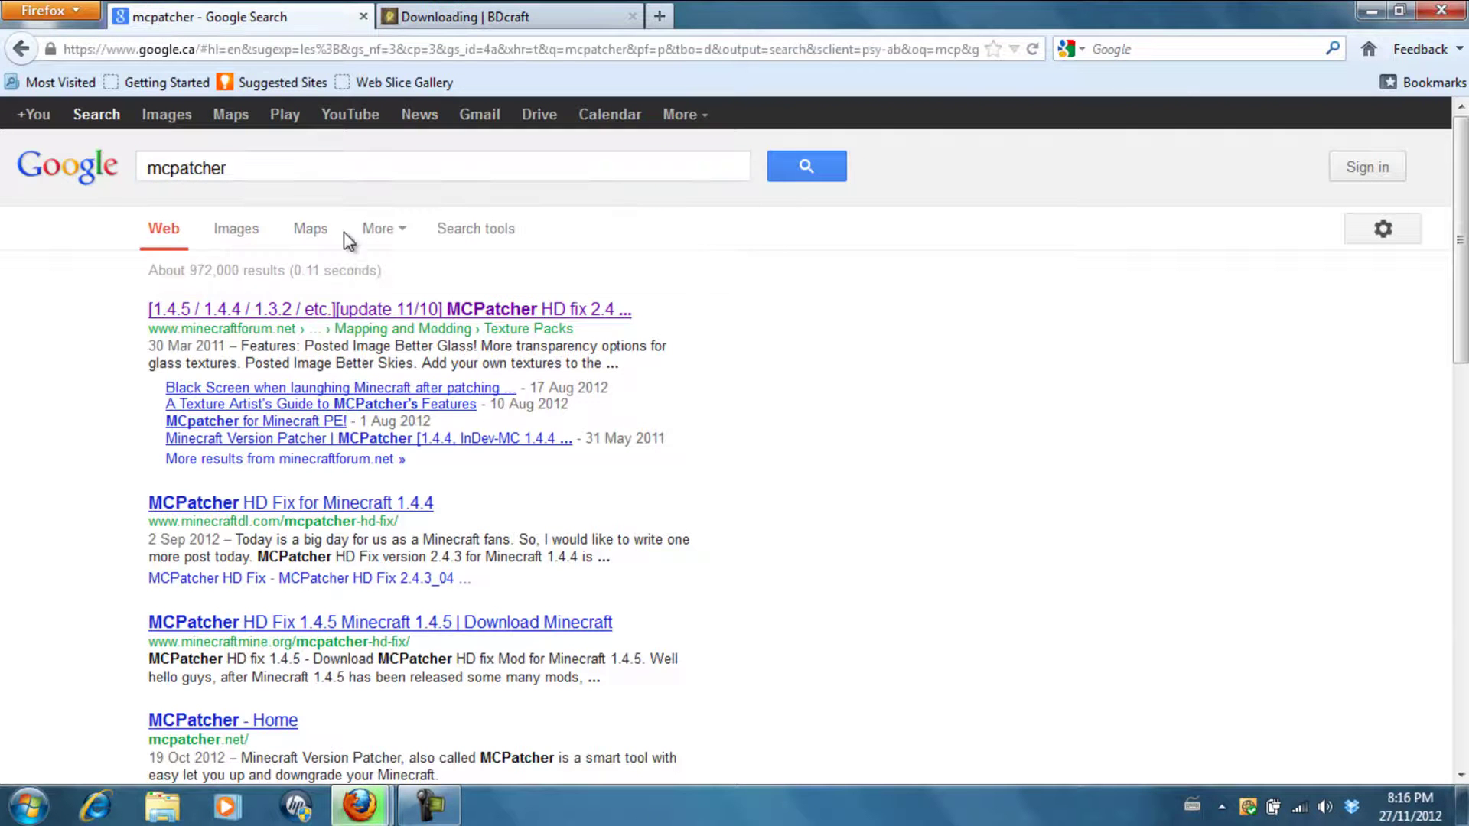
Open the Minecraft Forums MCPatcher HD Fix thread and move the WinRAR window out of the way
{"action": "left_click", "coordinate": [275, 308]}
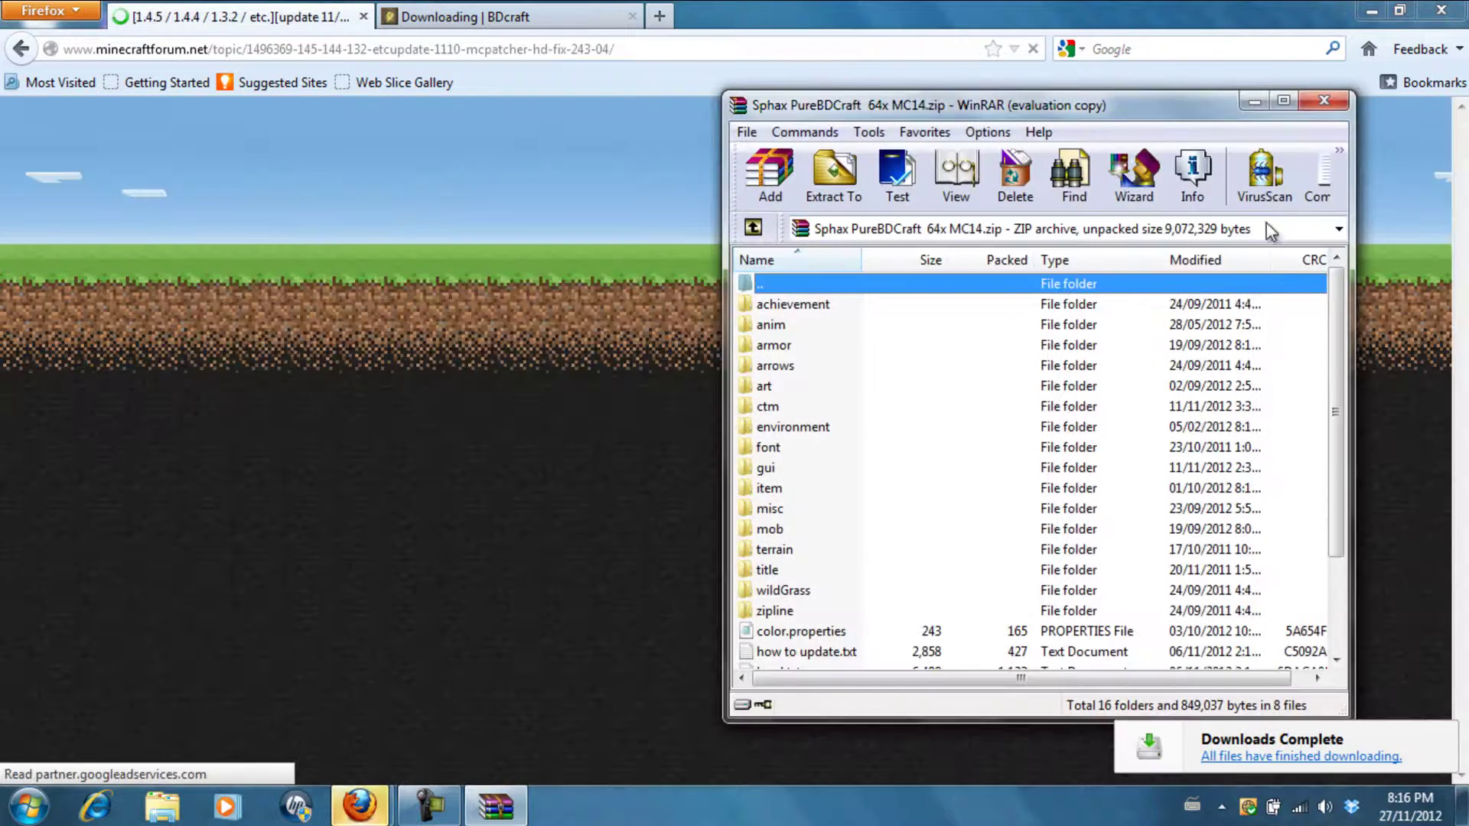
{"action": "left_click", "coordinate": [756, 226]}
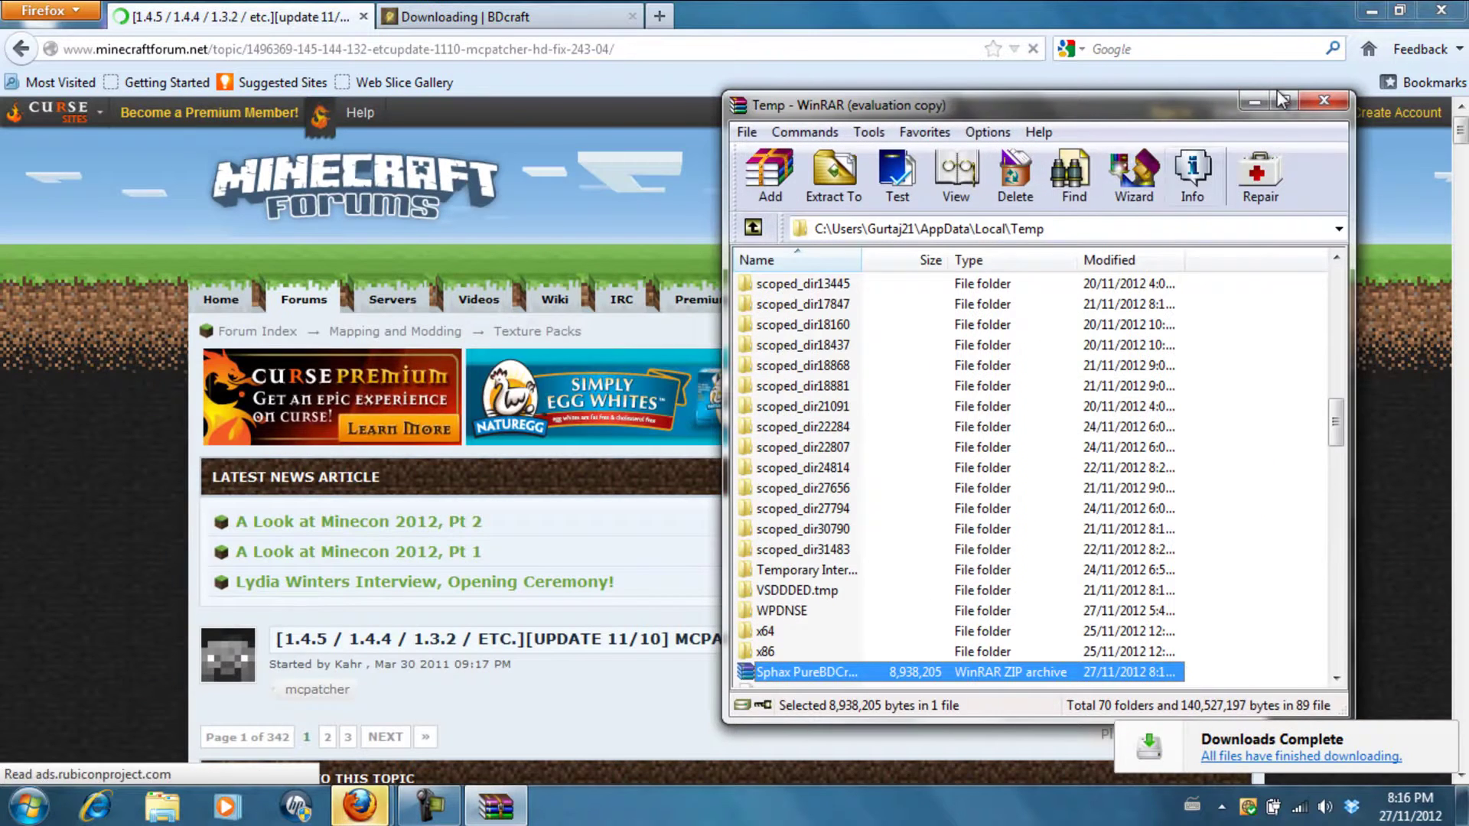
{"action": "left_click", "coordinate": [1255, 101]}
{"action": "scroll", "coordinate": [379, 461], "scroll_direction": "down", "scroll_amount": 10}
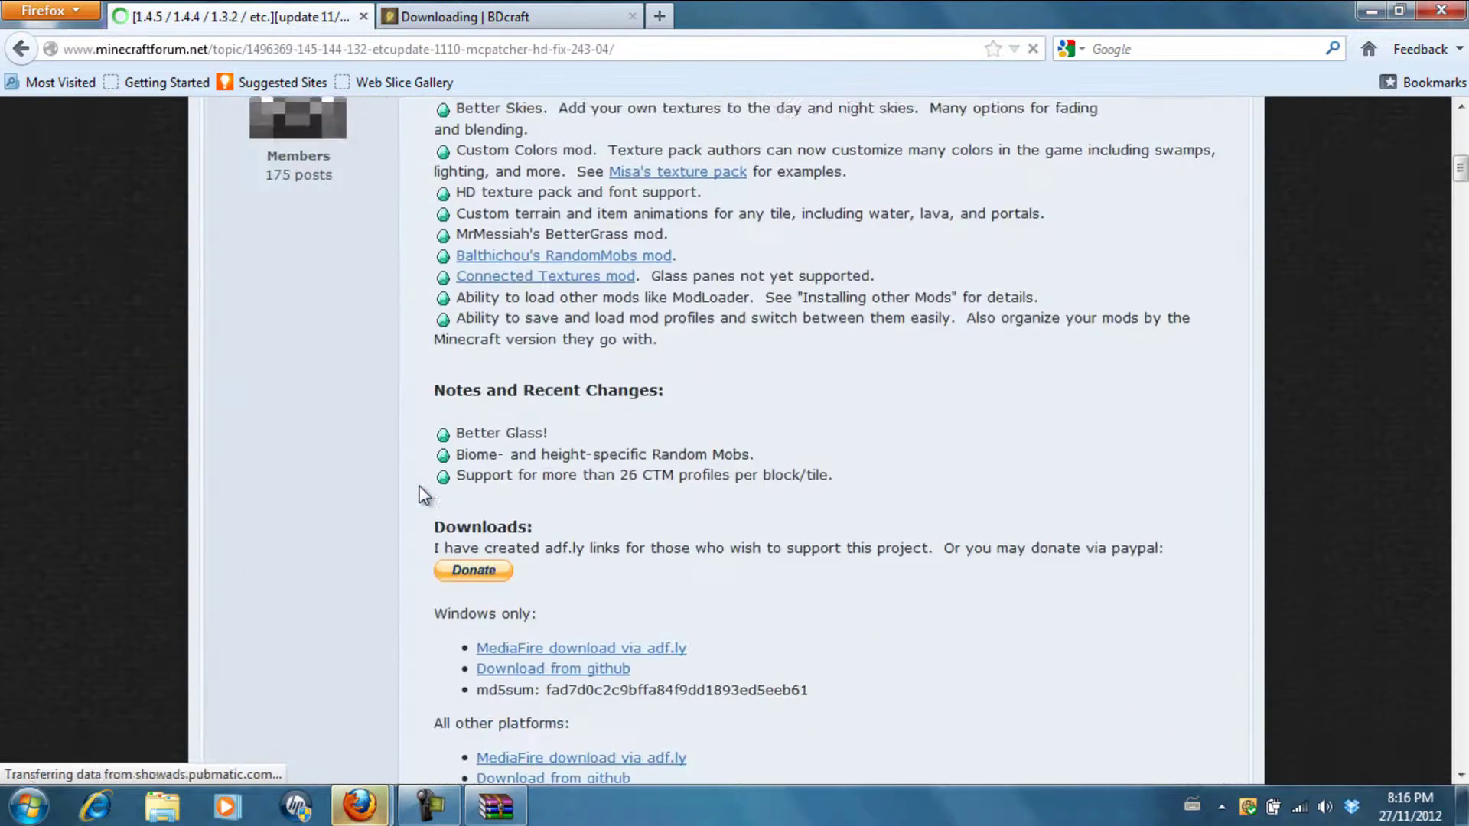
{"action": "scroll", "coordinate": [421, 498], "scroll_direction": "down", "scroll_amount": 5}
{"action": "scroll", "coordinate": [459, 439], "scroll_direction": "up", "scroll_amount": 5}
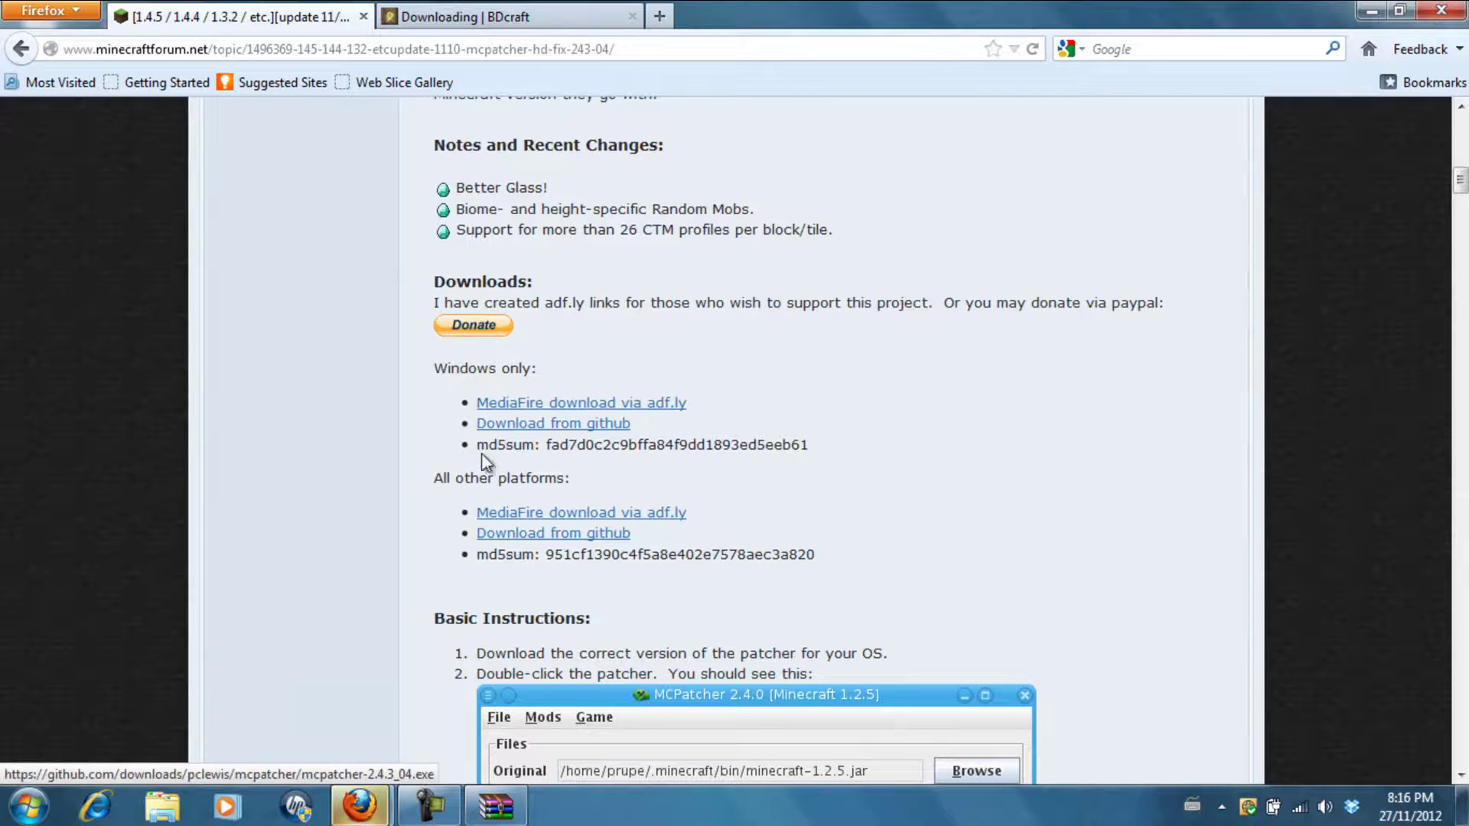
Follow the Windows-only 'MediaFire download via adf.ly' link for MCPatcher
{"action": "left_click_drag", "start_coordinate": [470, 478], "coordinate": [514, 476]}
{"action": "left_click", "coordinate": [513, 477]}
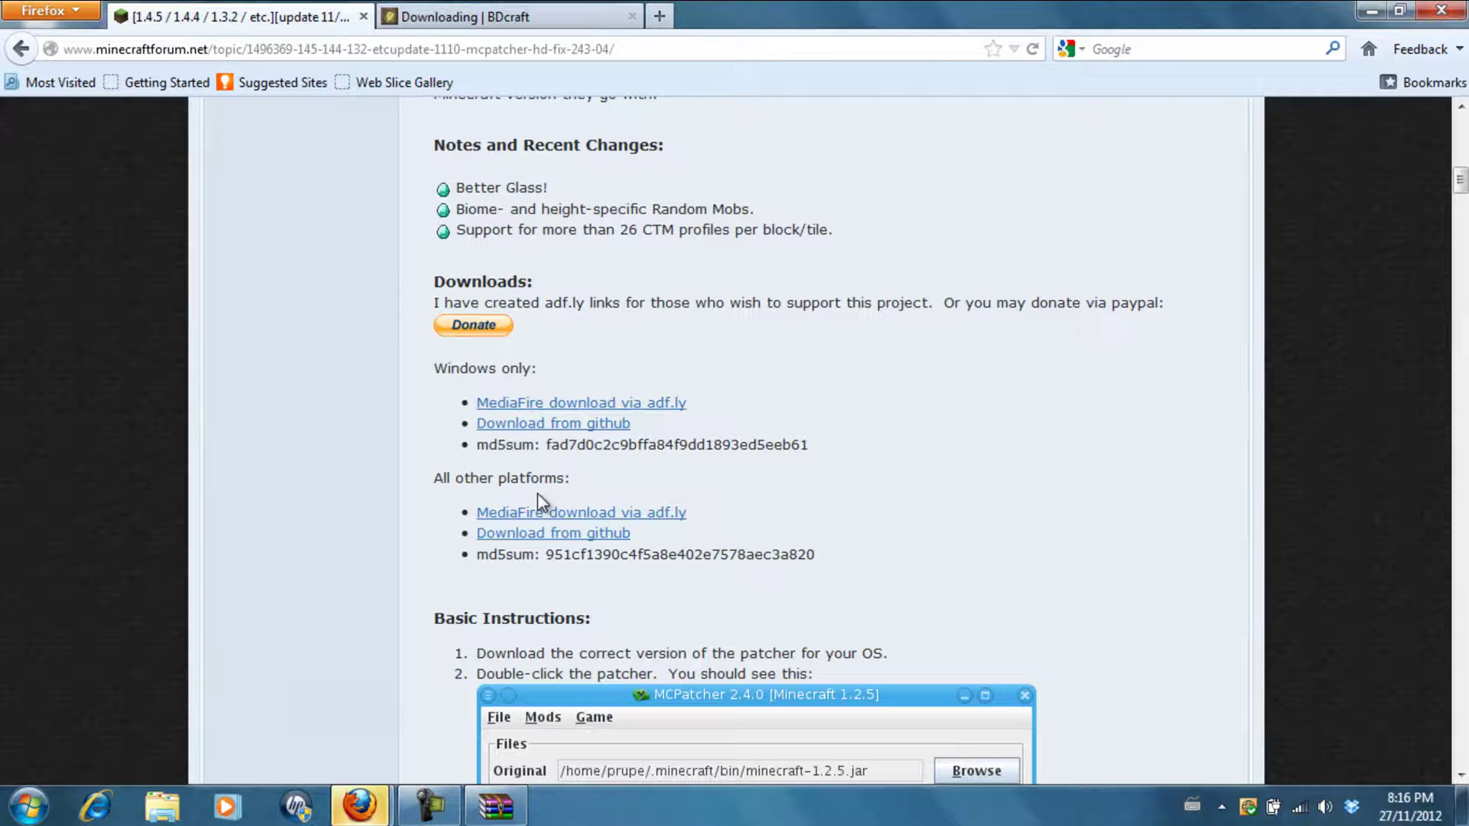
{"action": "left_click", "coordinate": [558, 404]}
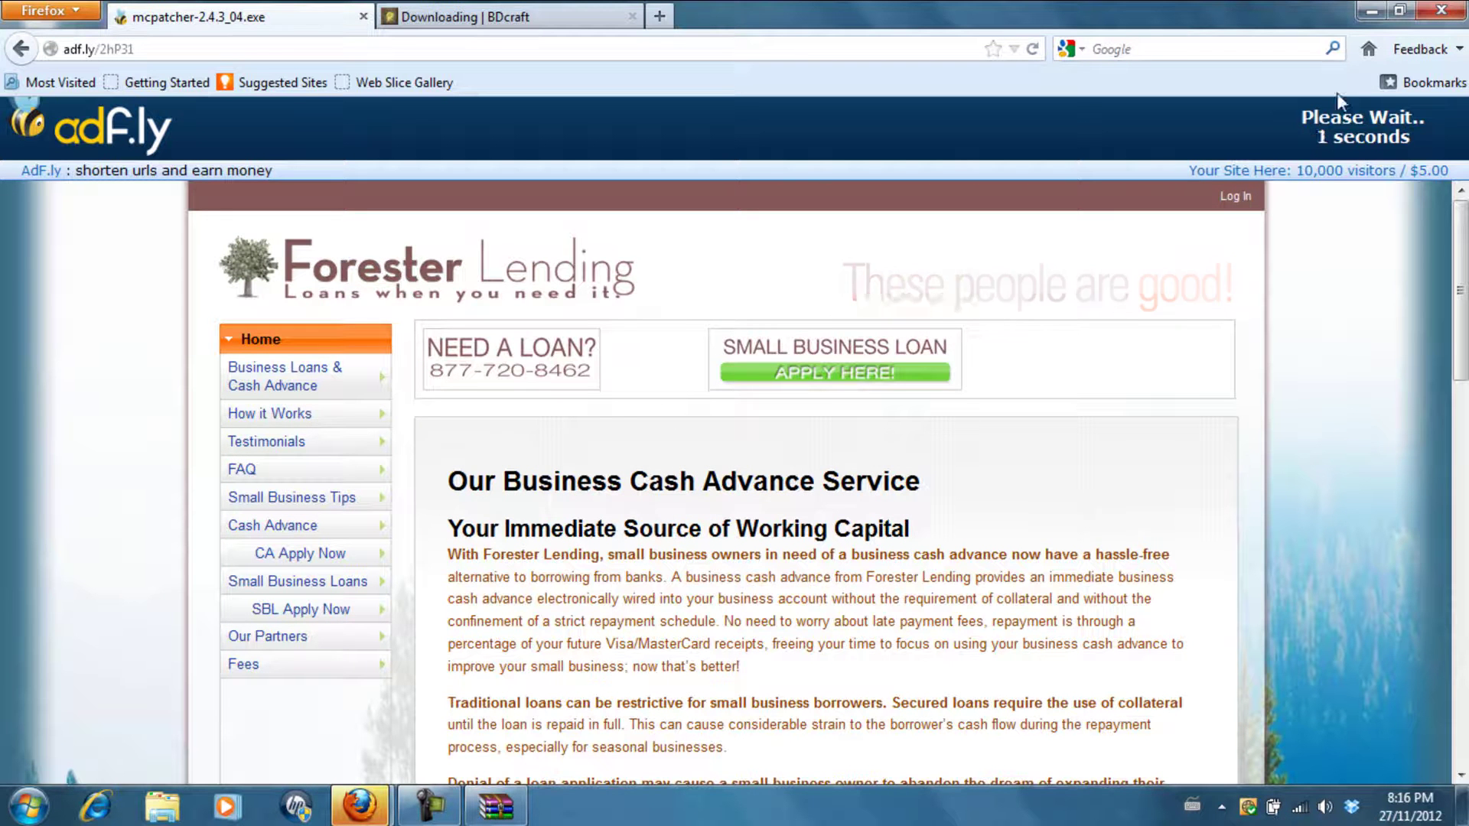
Skip the ad, save mcpatcher-2.4.3_04.exe from MediaFire, and close Firefox
{"action": "left_click", "coordinate": [1339, 140]}
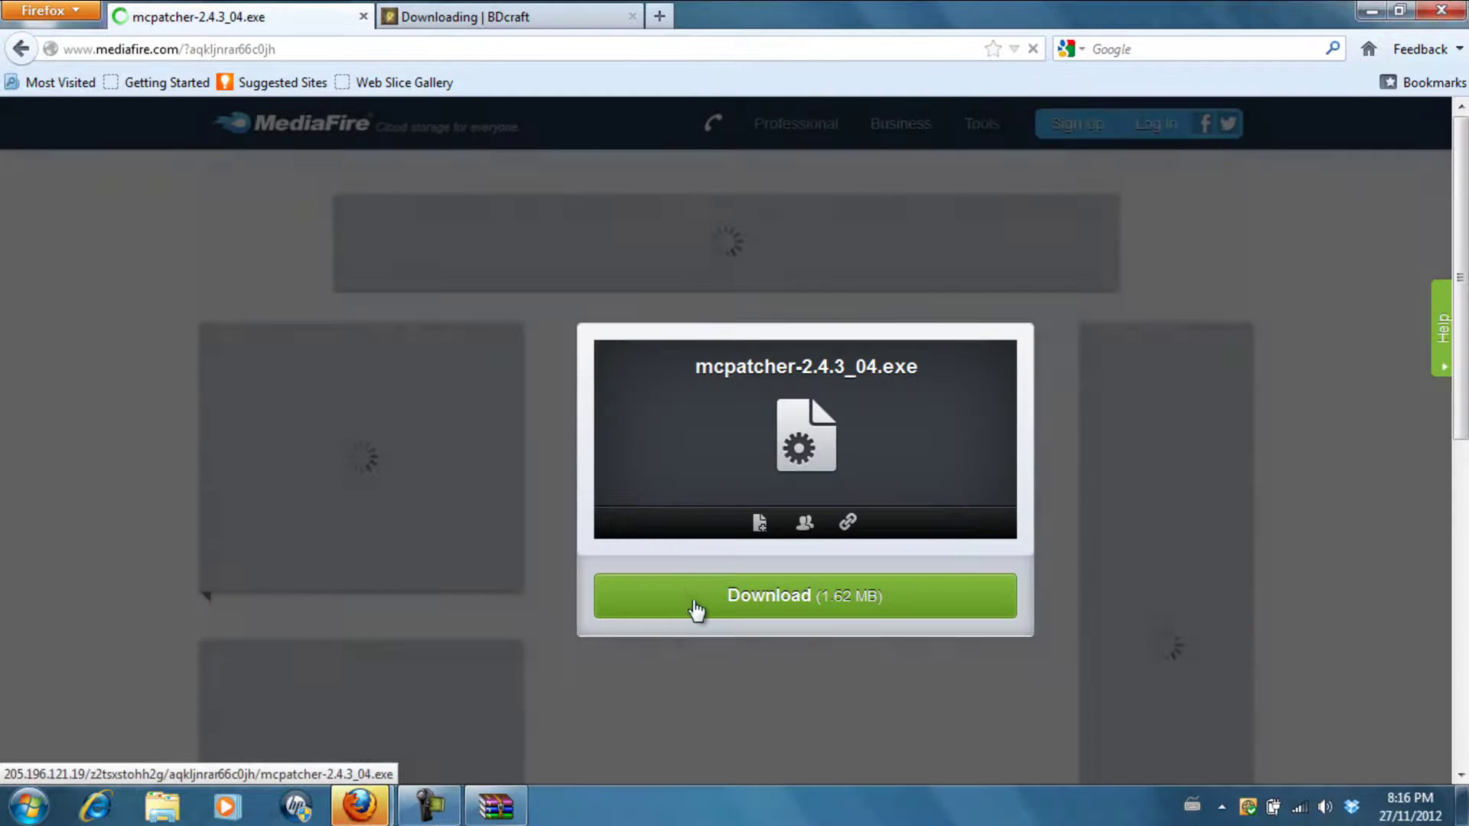
{"action": "left_click", "coordinate": [696, 611]}
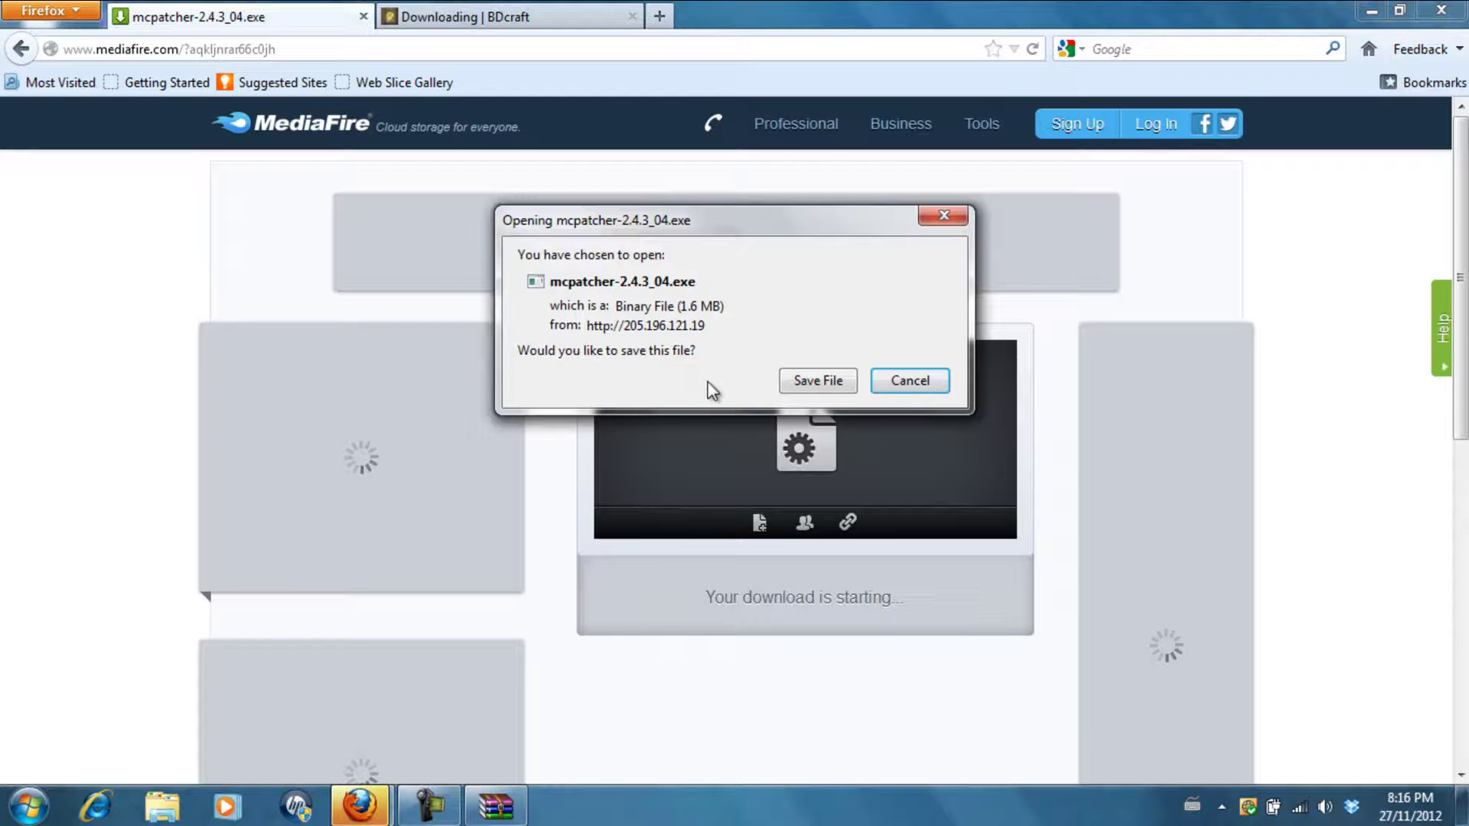
{"action": "left_click", "coordinate": [828, 380]}
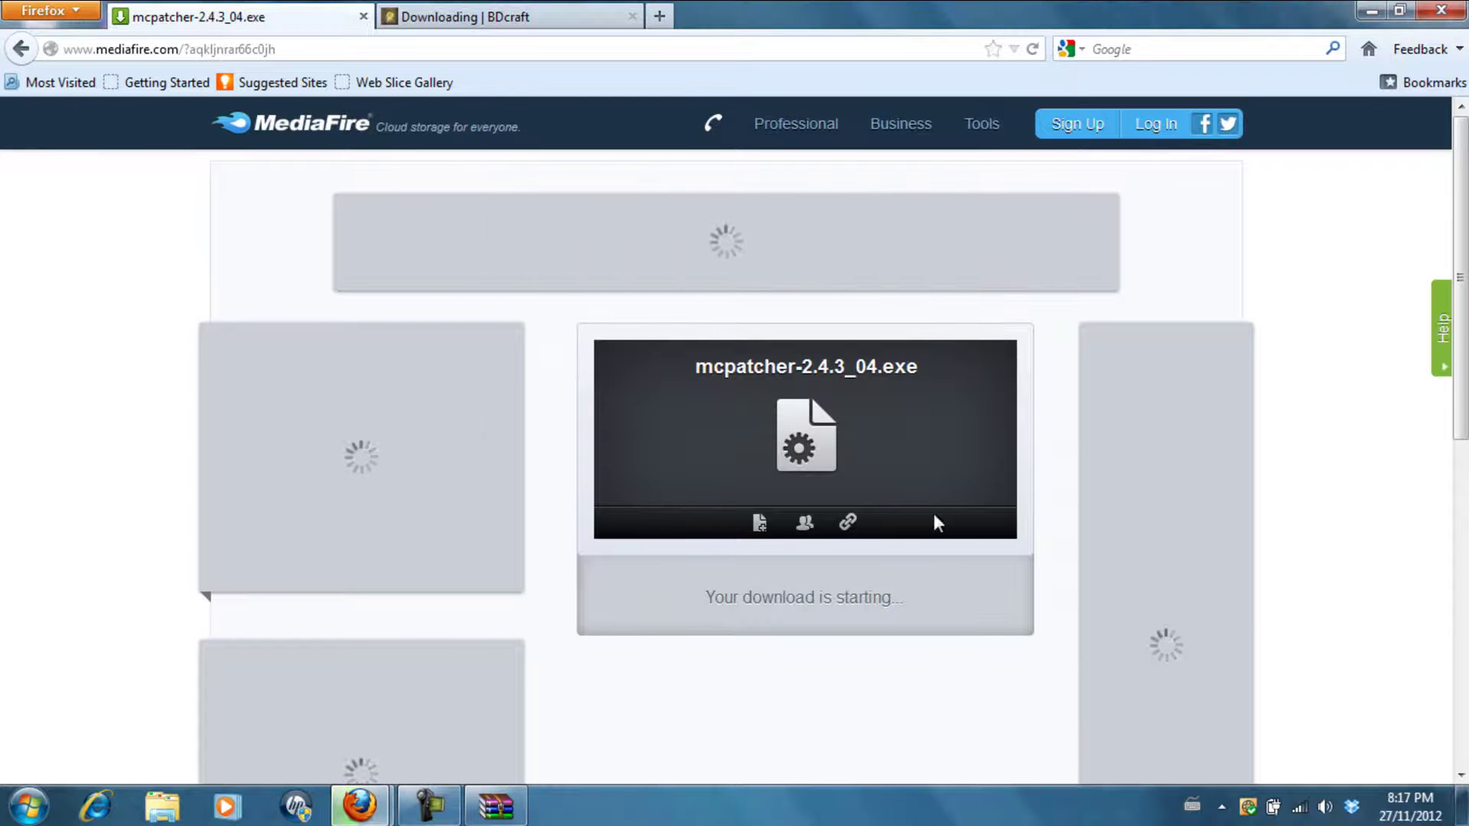
{"action": "left_click", "coordinate": [1443, 11]}
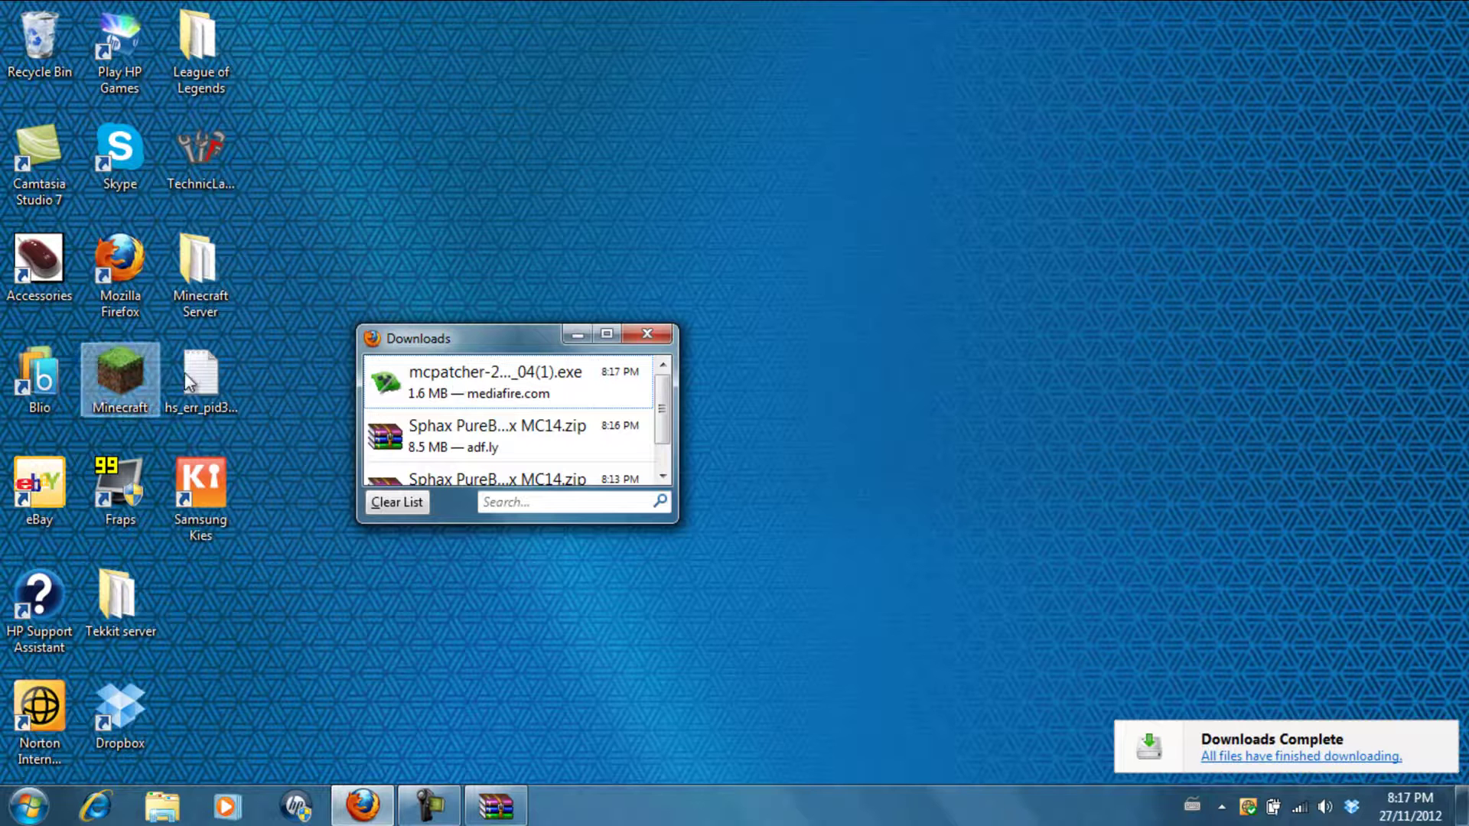
Launch Minecraft from the desktop, allow it to run, log in and go to Texture Packs
{"action": "double_click", "coordinate": [121, 387]}
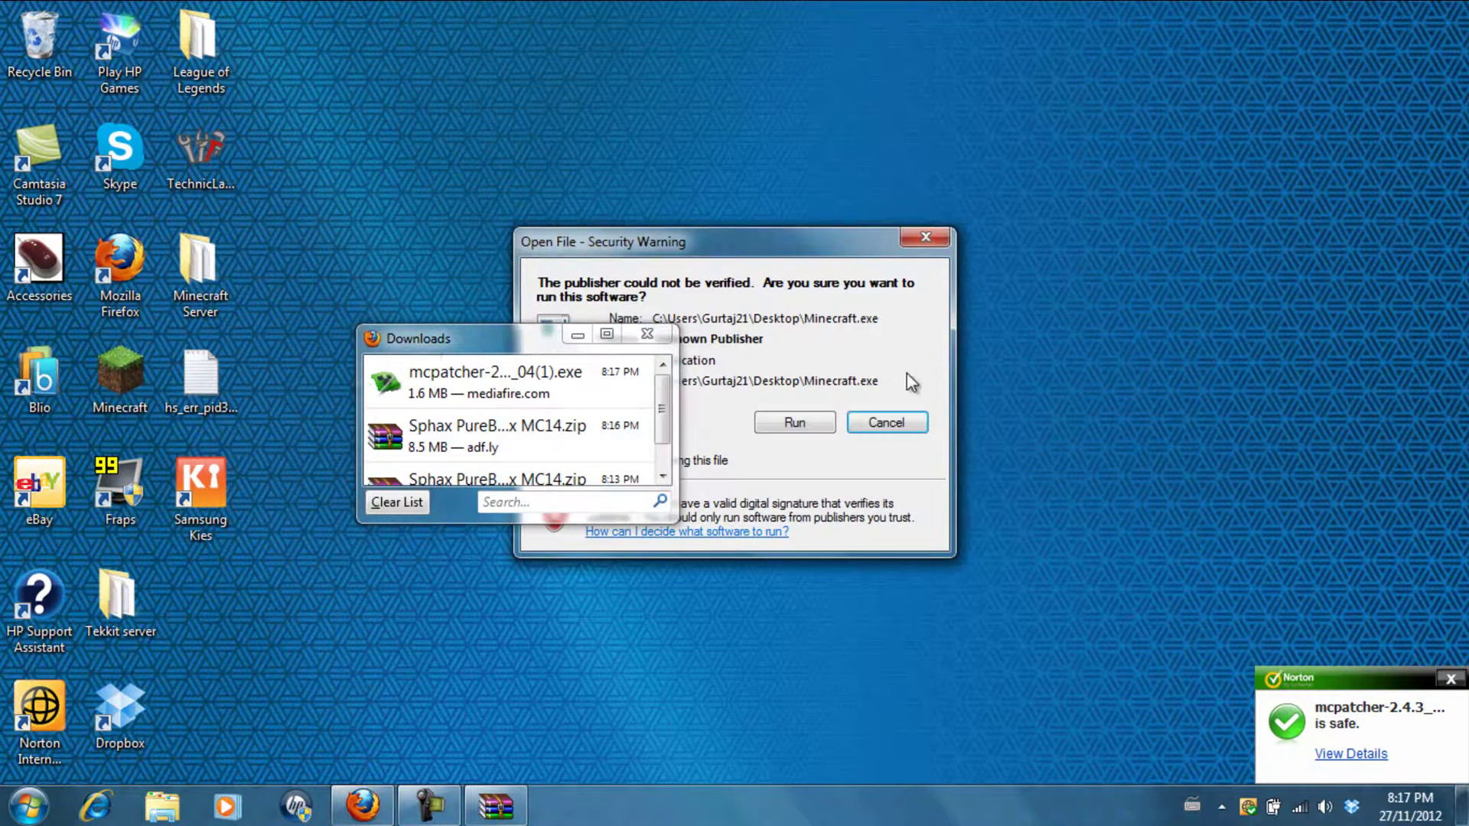
{"action": "left_click", "coordinate": [780, 423]}
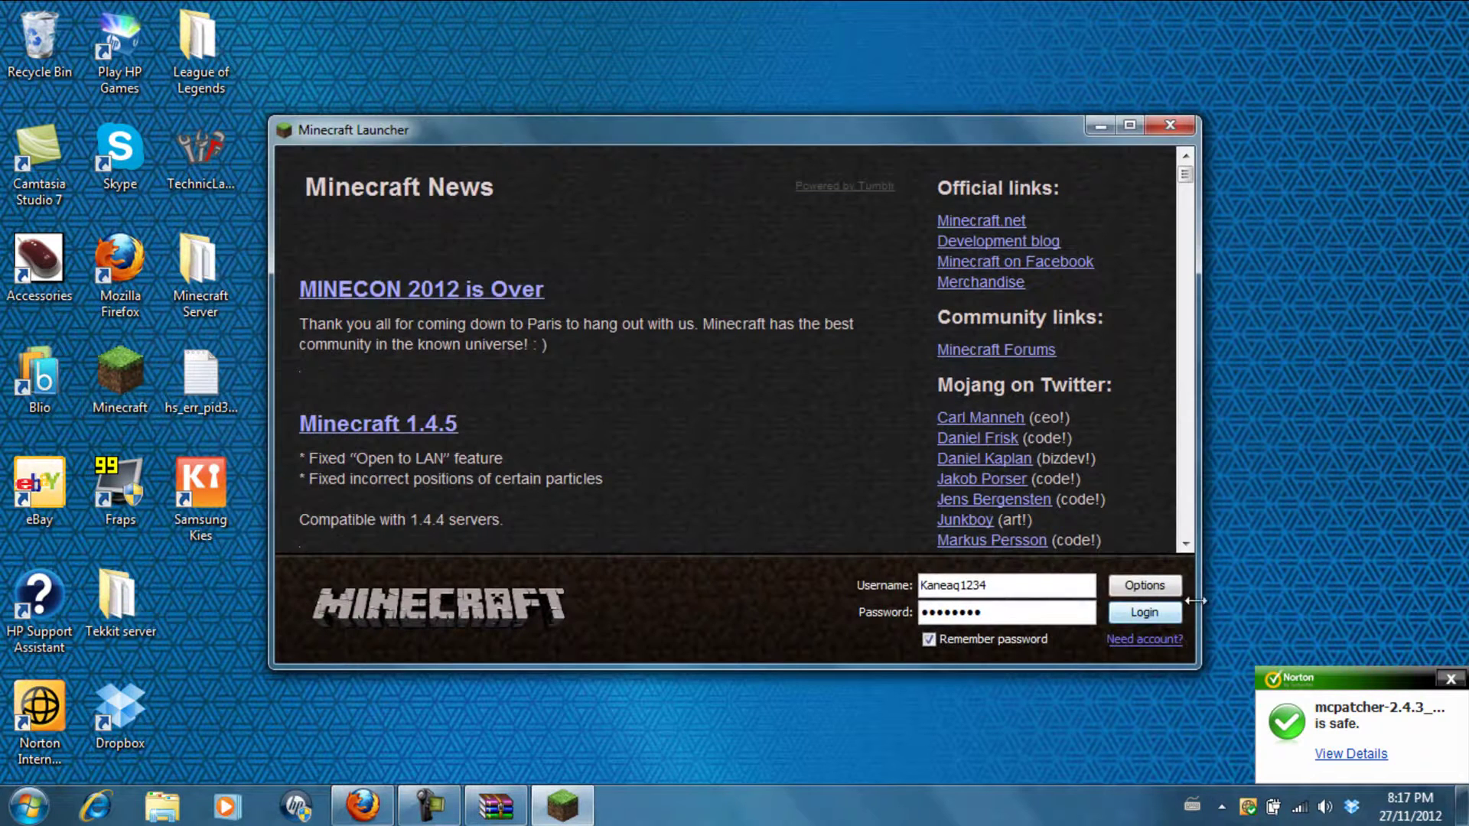
{"action": "left_click", "coordinate": [1153, 613]}
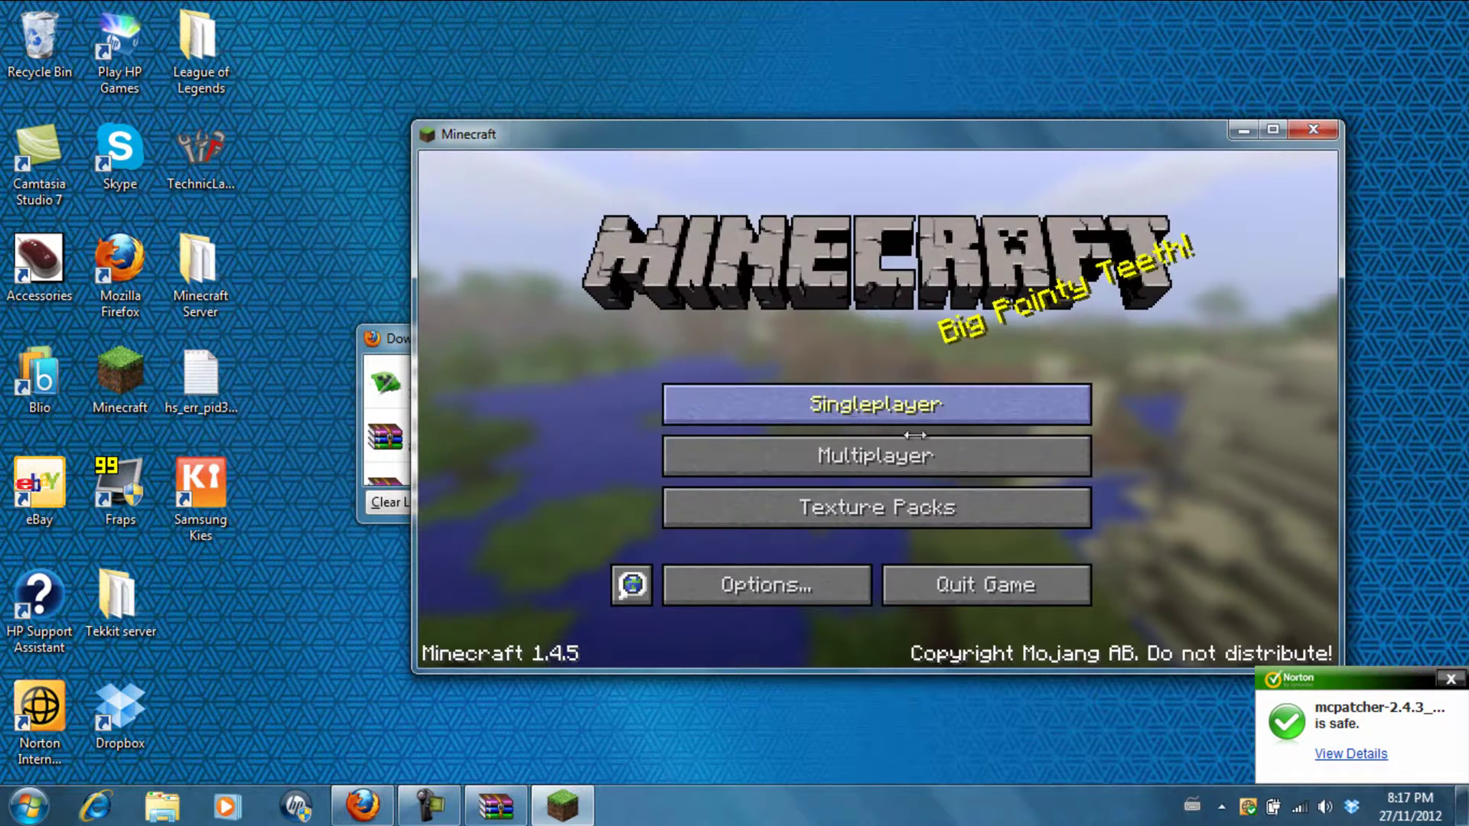
{"action": "left_click", "coordinate": [906, 498]}
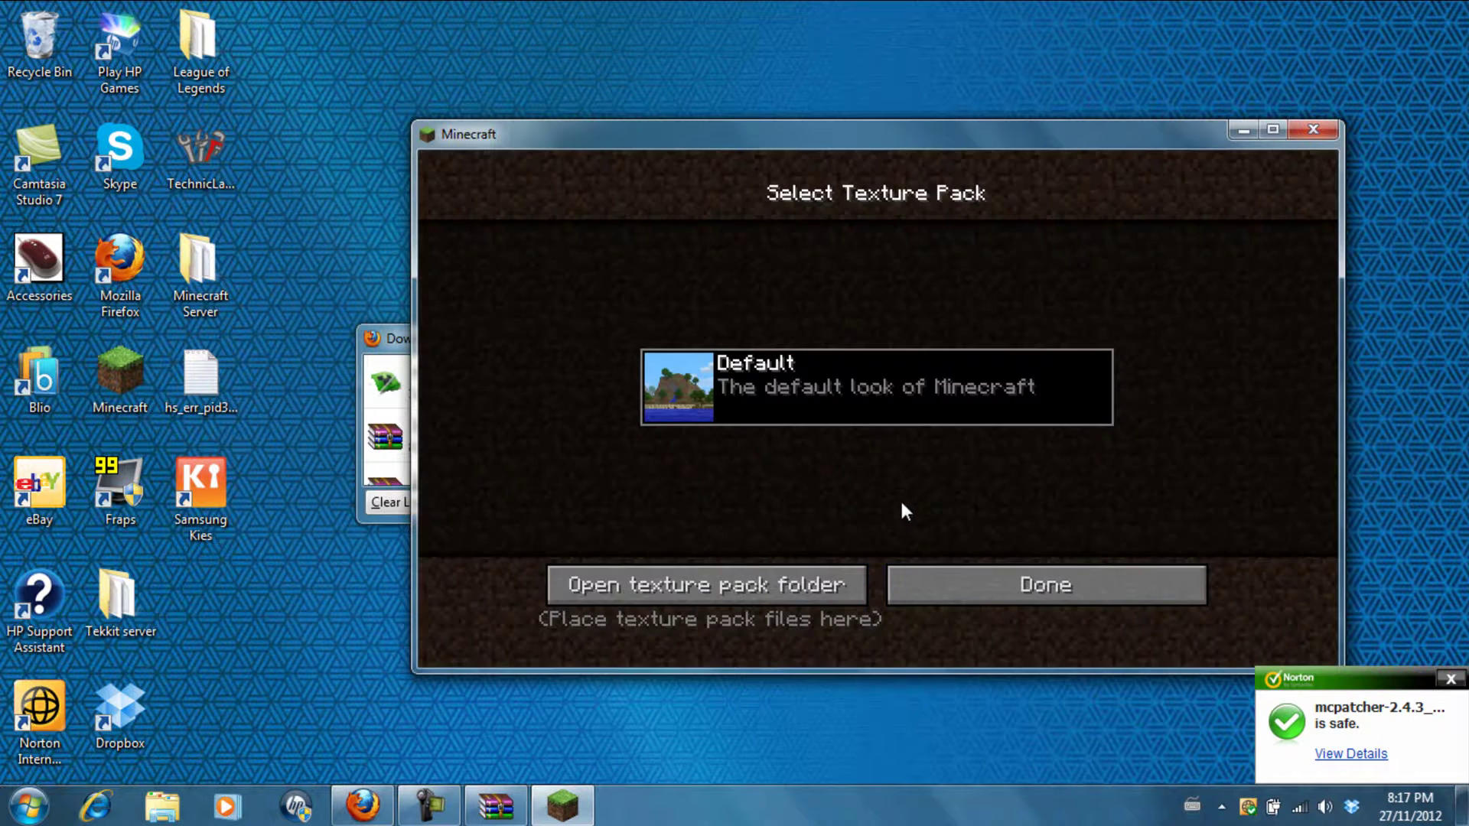
Arrange the texturepacks folder, the downloads list and the Sphax archive in WinRAR side by side
{"action": "left_click", "coordinate": [749, 583]}
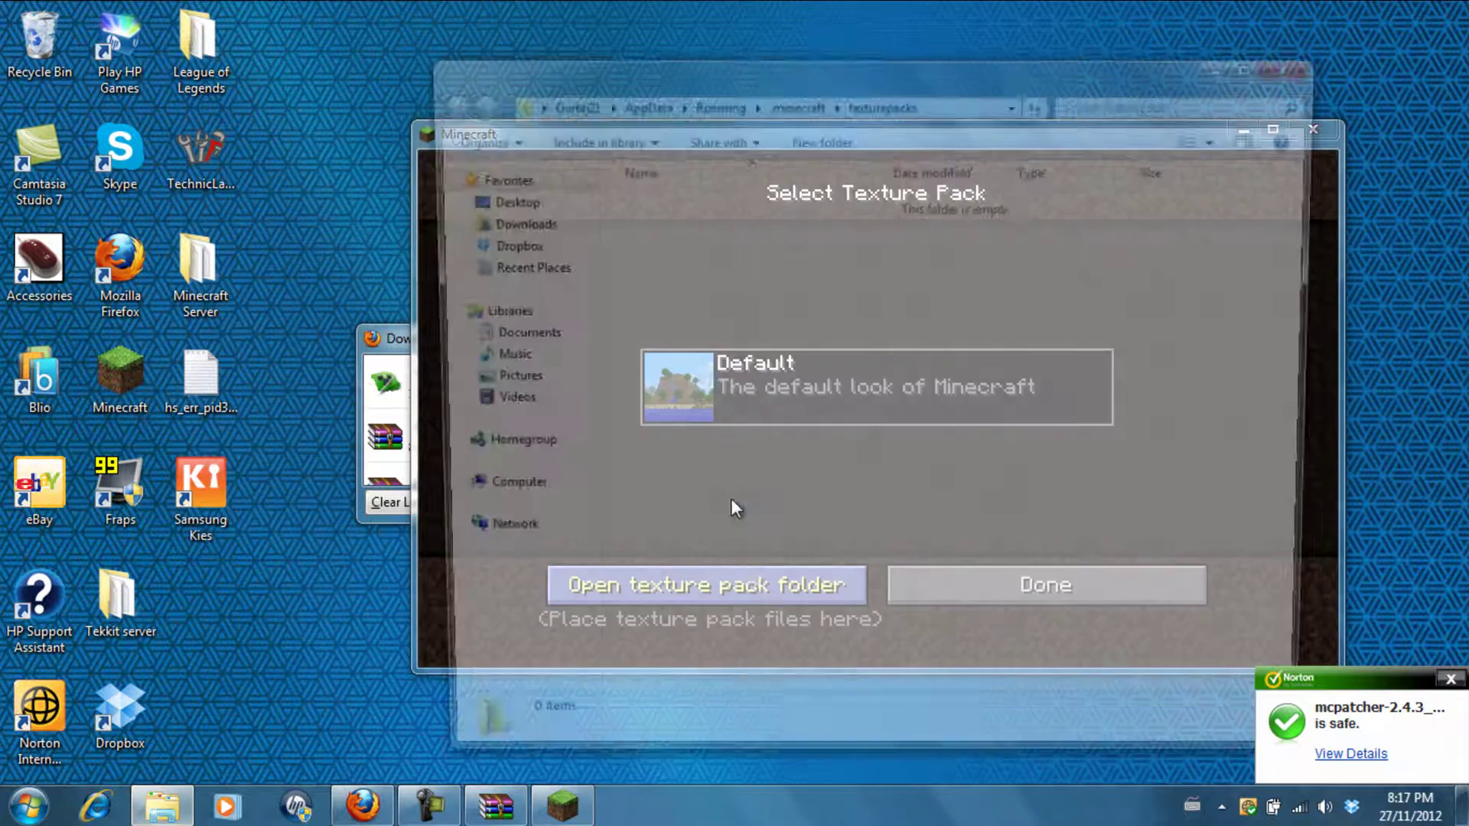
{"action": "left_click_drag", "start_coordinate": [602, 57], "coordinate": [751, 35]}
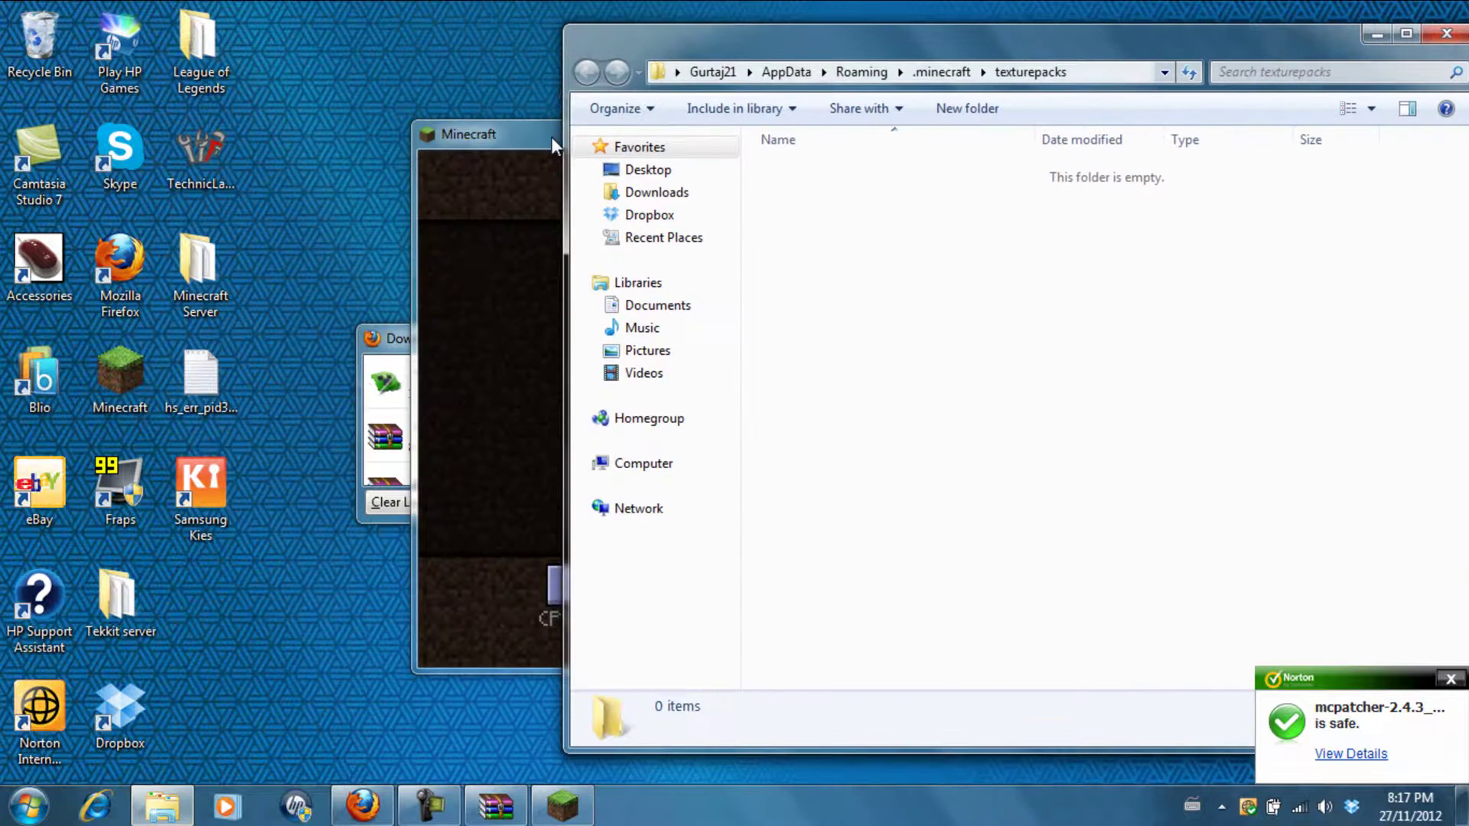
{"action": "left_click", "coordinate": [404, 342]}
{"action": "left_click_drag", "start_coordinate": [438, 353], "coordinate": [248, 256]}
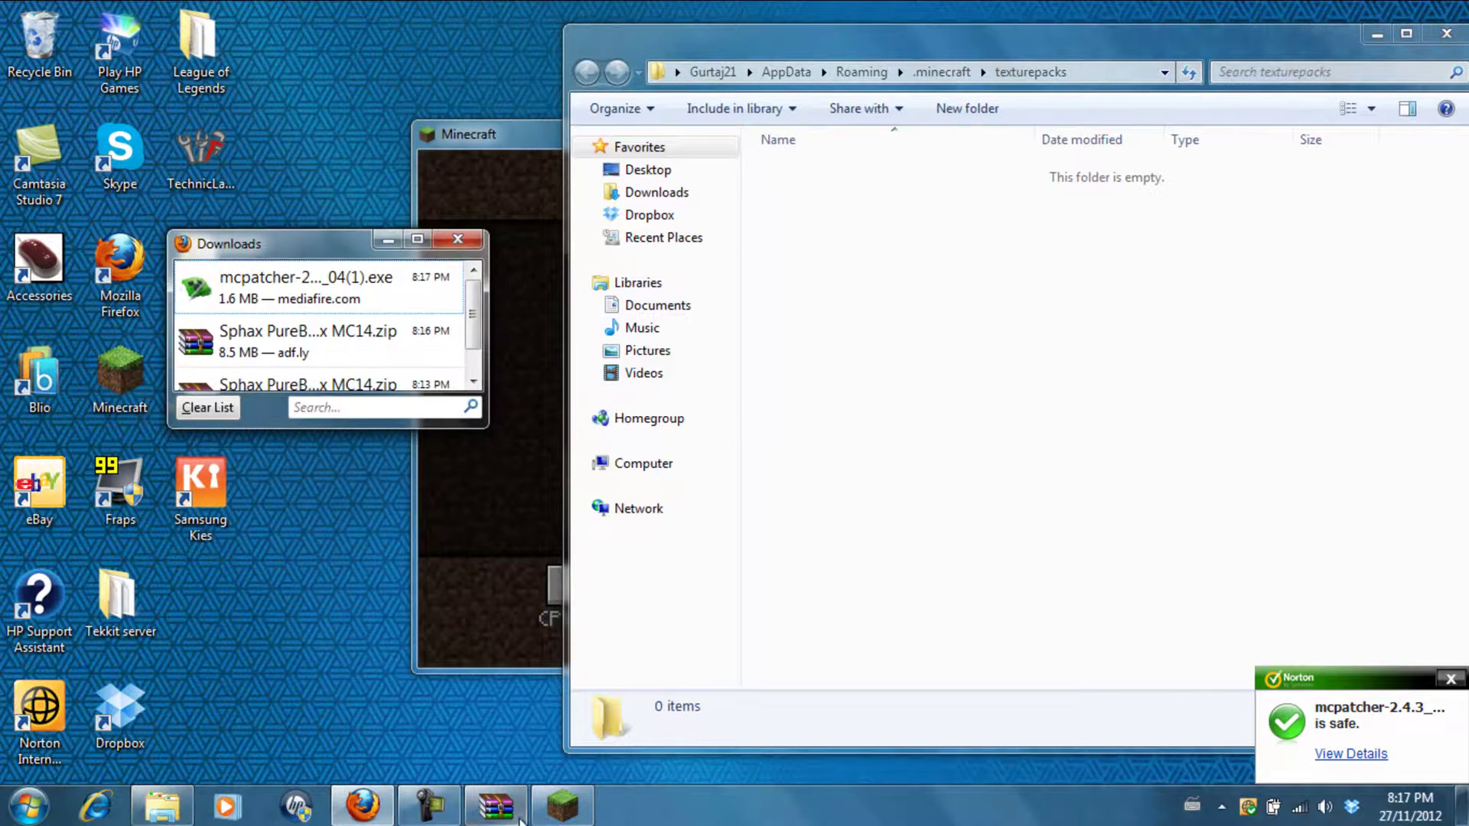
{"action": "double_click", "coordinate": [308, 334]}
{"action": "left_click_drag", "start_coordinate": [788, 98], "coordinate": [148, 103]}
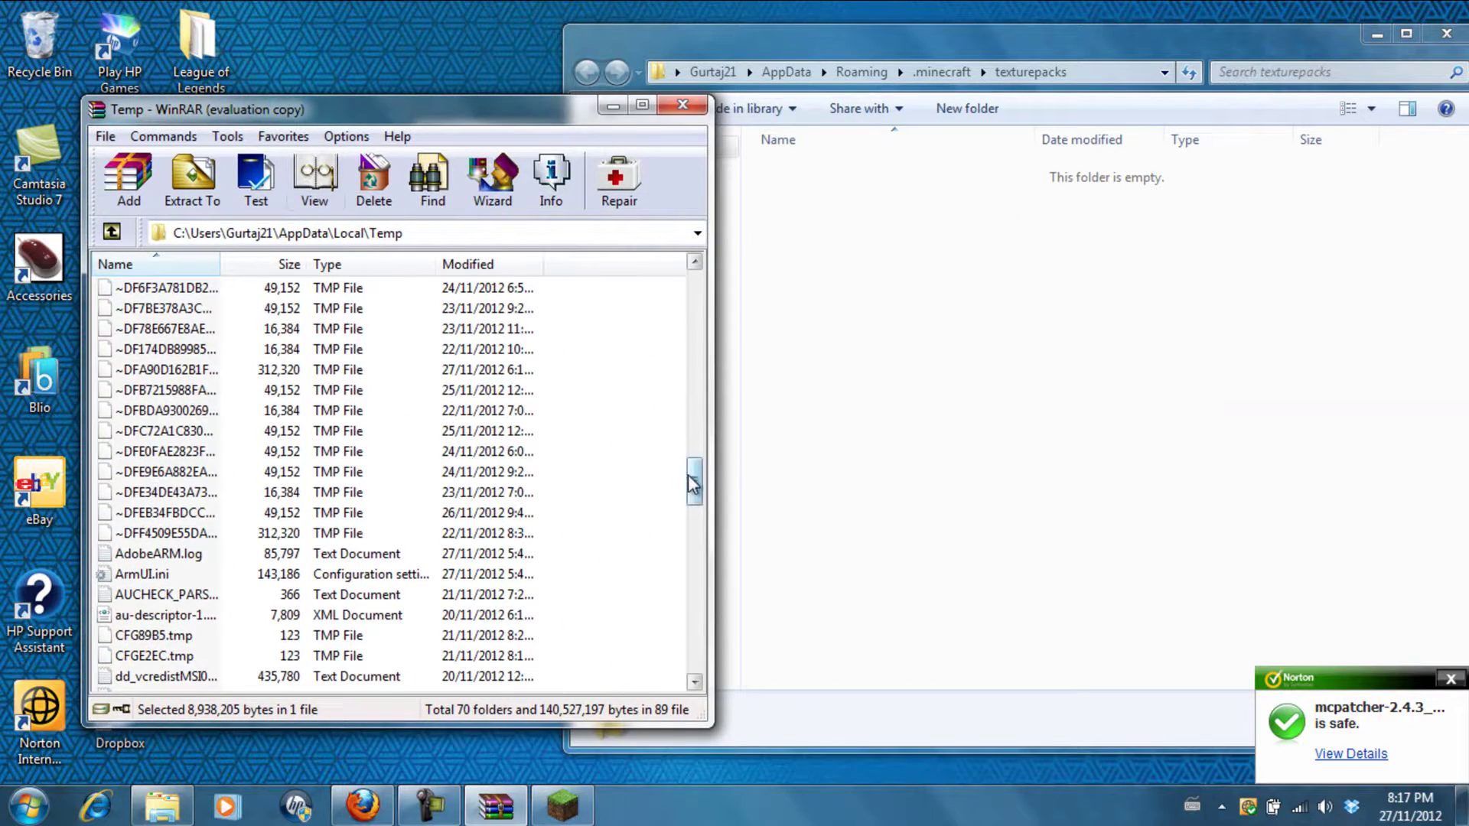
{"action": "mouse_move", "coordinate": [692, 483]}
{"action": "left_mouse_down"}
{"action": "mouse_move", "coordinate": [725, 652]}
{"action": "mouse_move", "coordinate": [718, 434]}
{"action": "left_mouse_up"}
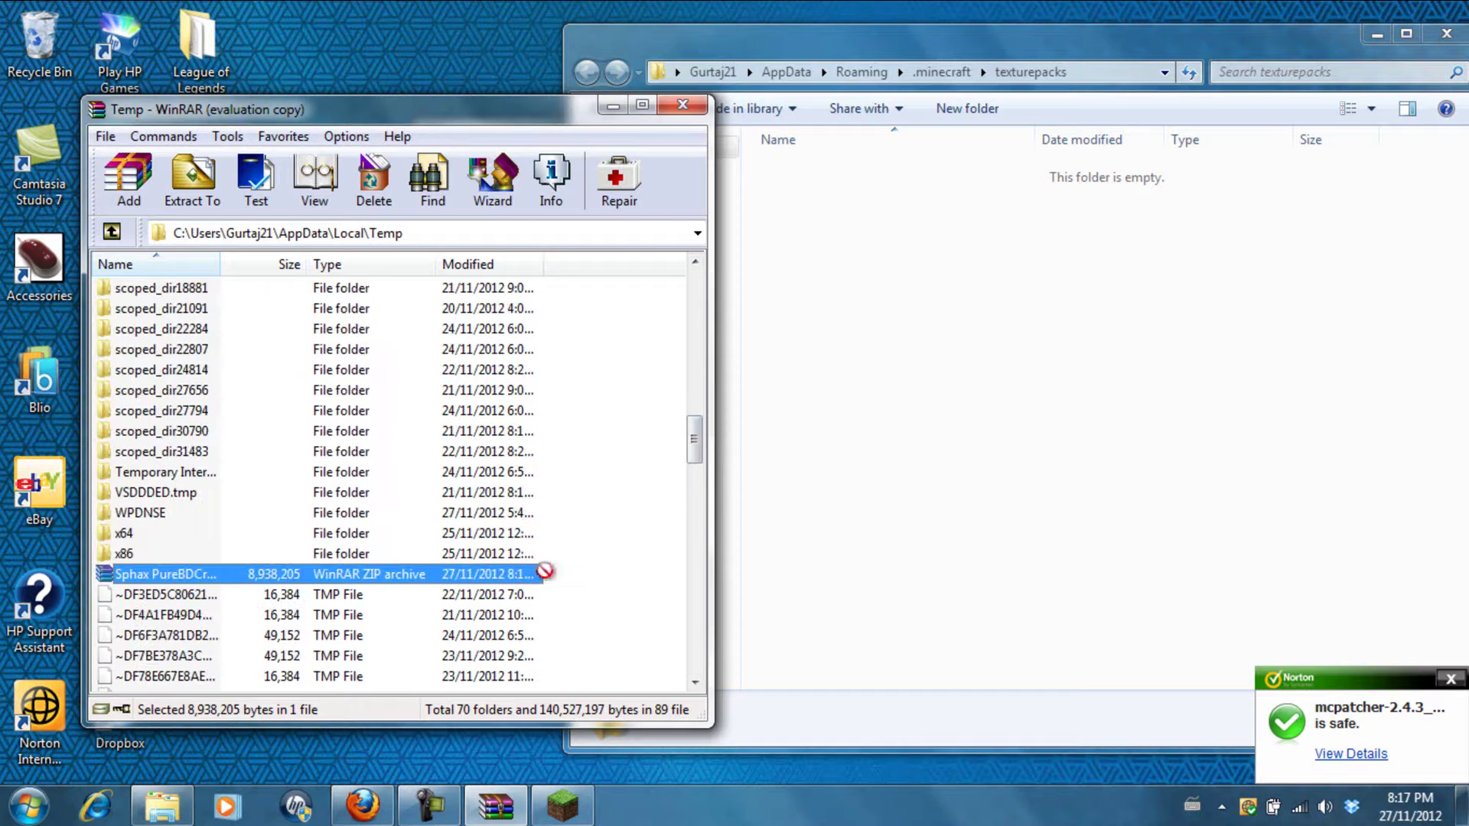
Drag Sphax PureBDCraft 64x MC14.zip into the texturepacks folder and close WinRAR
{"action": "left_click_drag", "start_coordinate": [544, 570], "coordinate": [921, 348]}
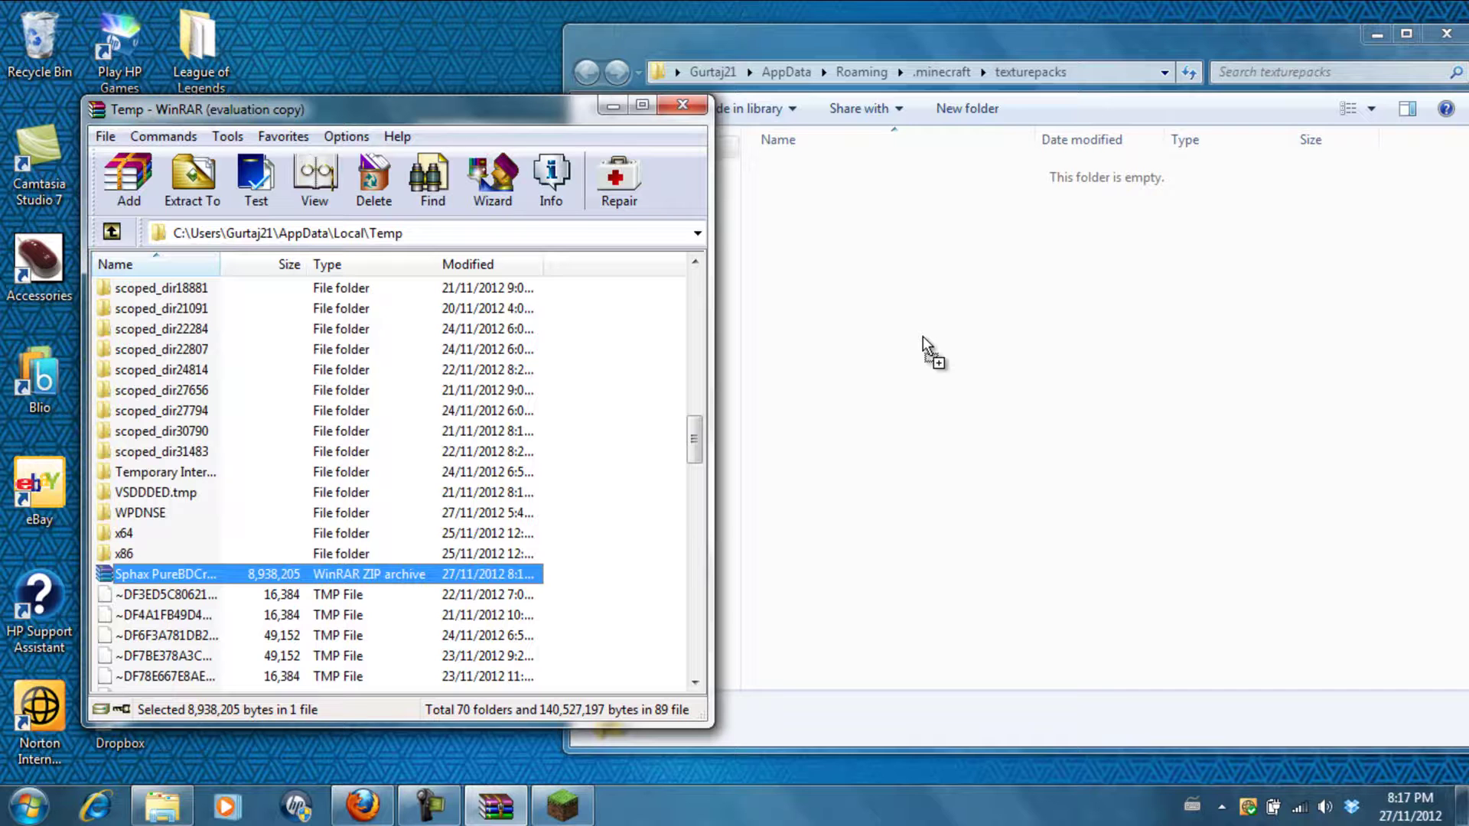
{"action": "left_click_drag", "start_coordinate": [923, 337], "coordinate": [923, 336]}
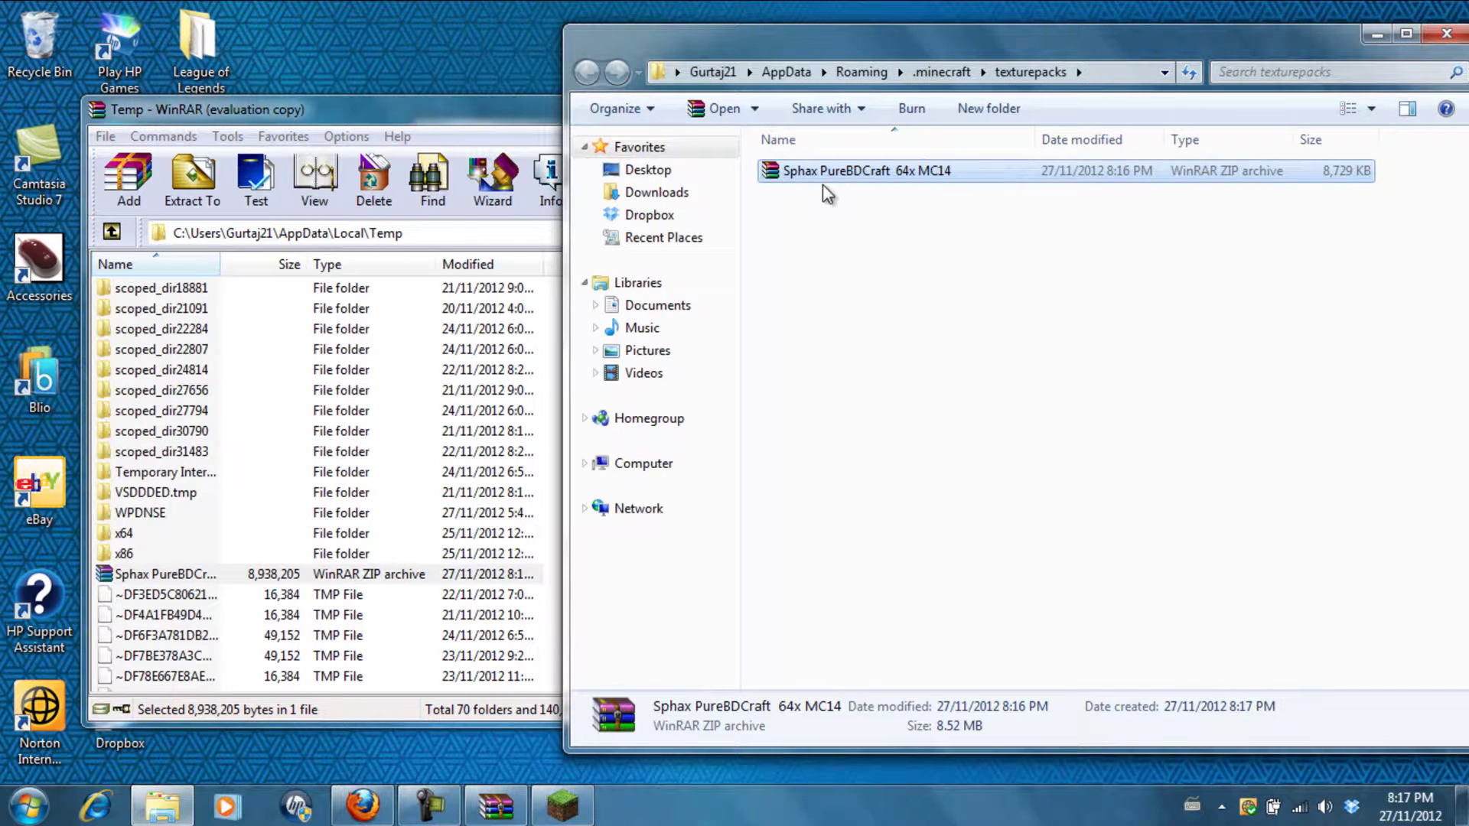
{"action": "left_click", "coordinate": [497, 111]}
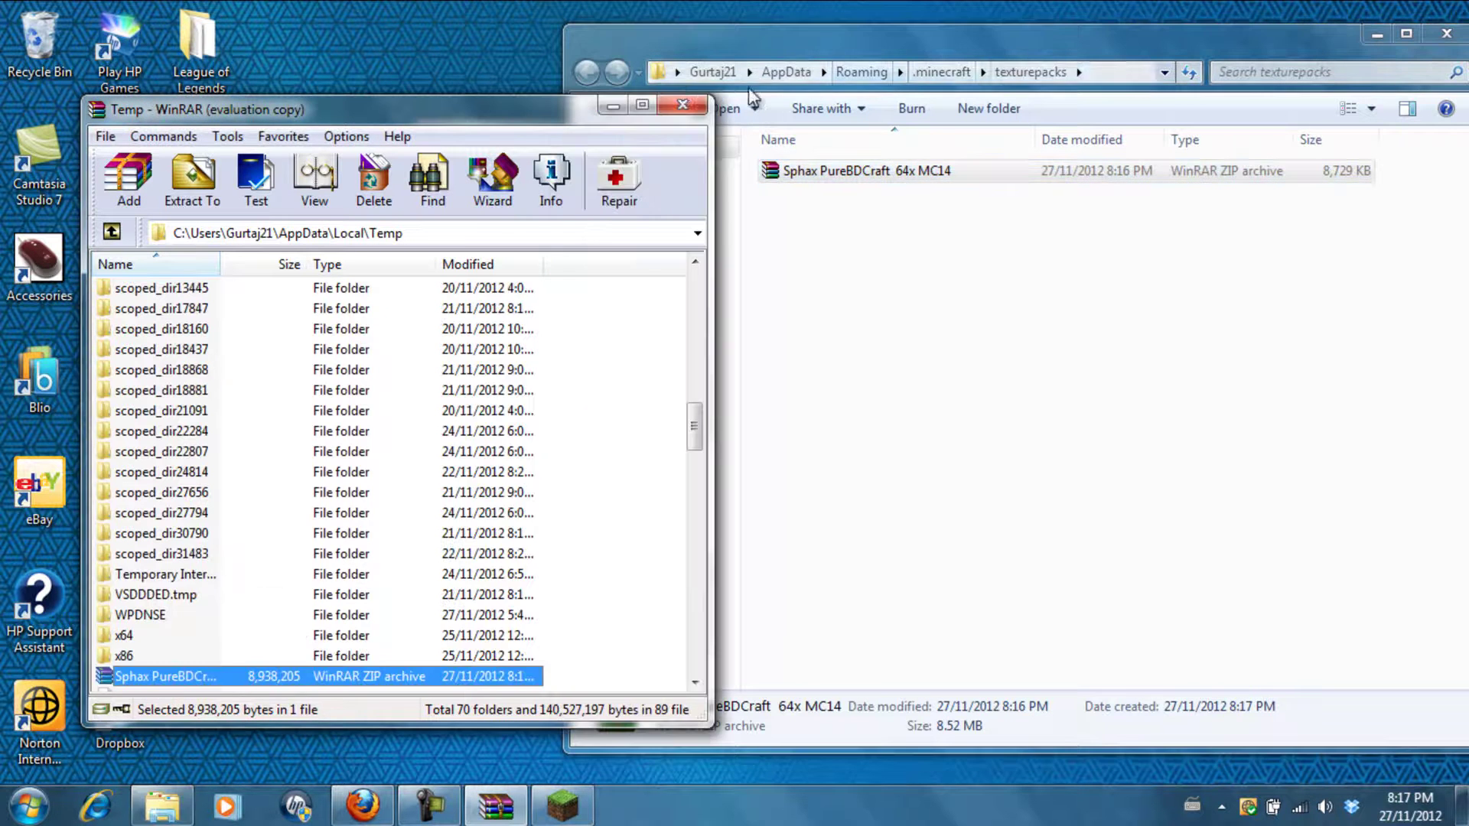
{"action": "left_click", "coordinate": [644, 110]}
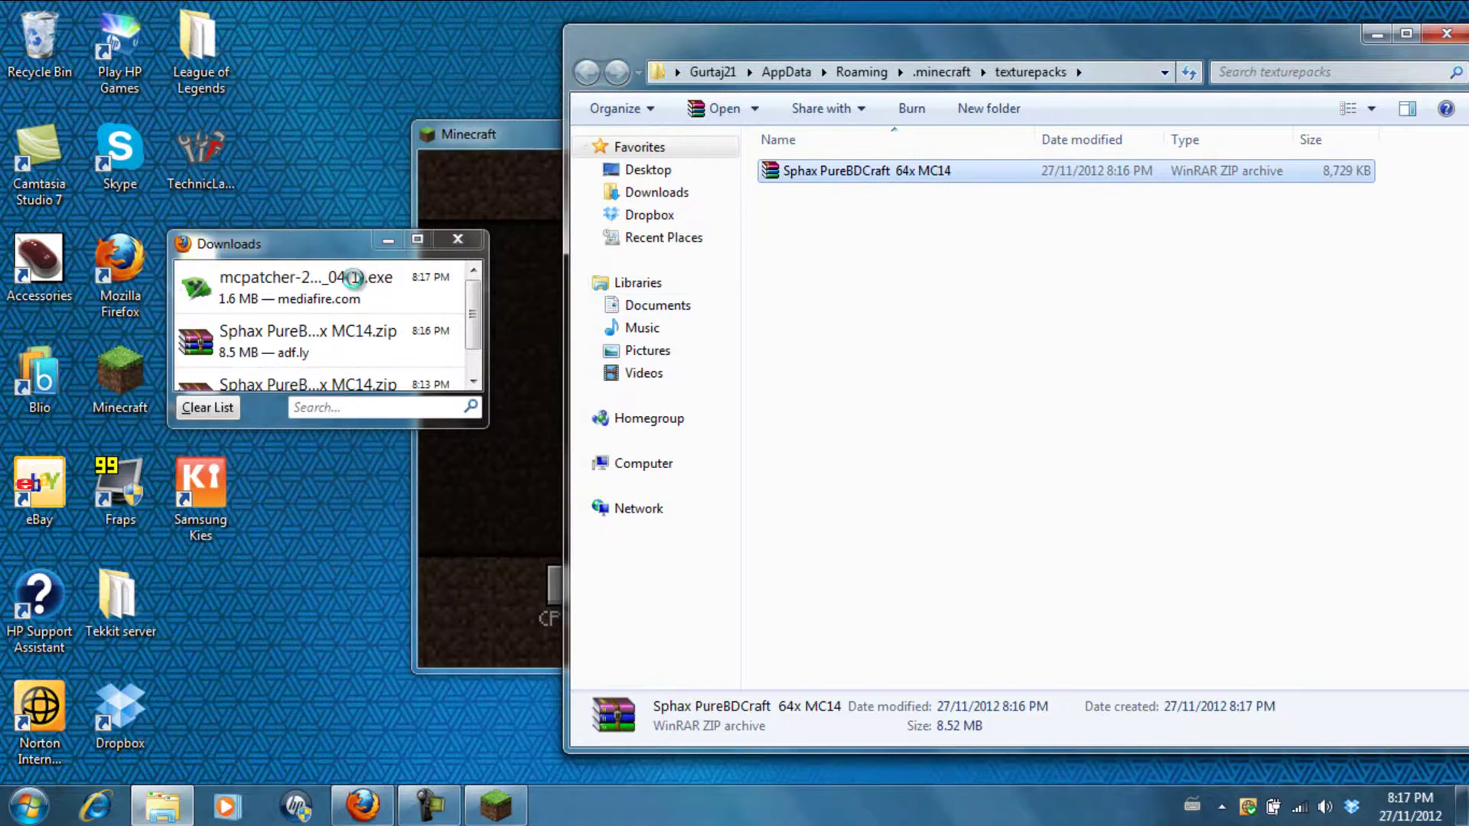
Close Explorer, select Sphax PureBDCraft 64x MC14 in Minecraft's texture pack list and confirm it
{"action": "left_click", "coordinate": [1445, 35]}
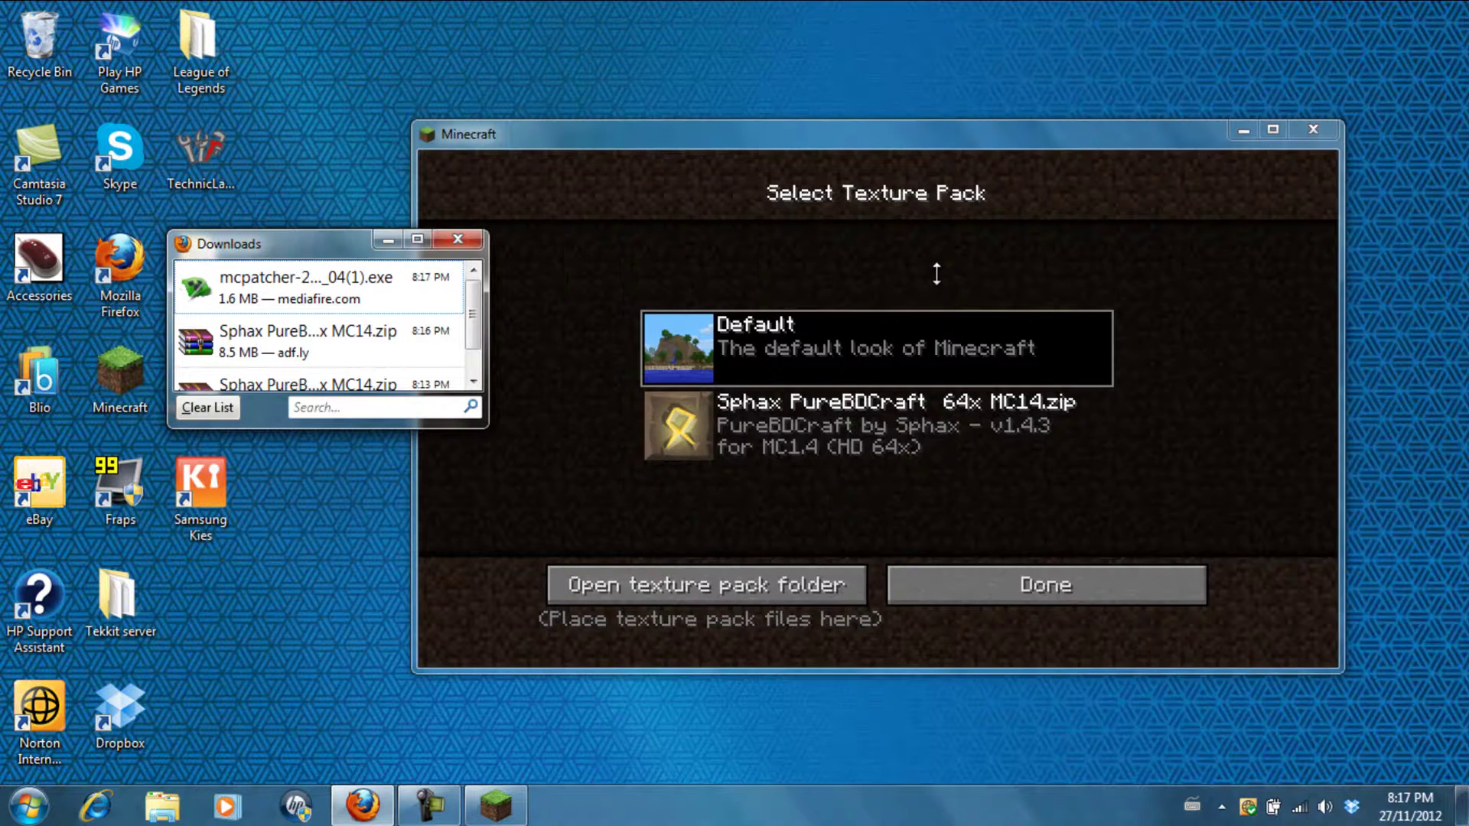
{"action": "left_click", "coordinate": [838, 429]}
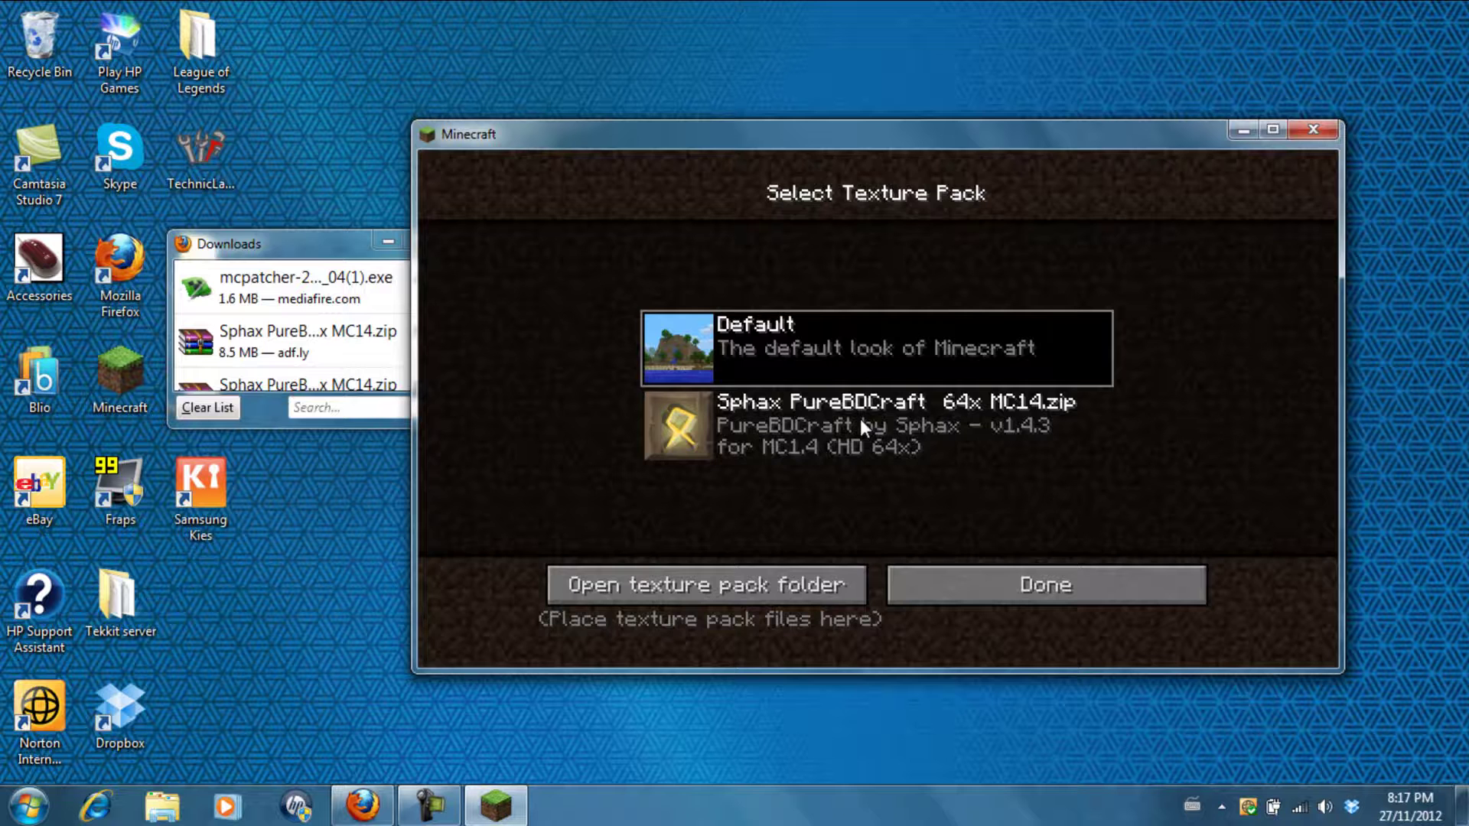
{"action": "left_click", "coordinate": [847, 436]}
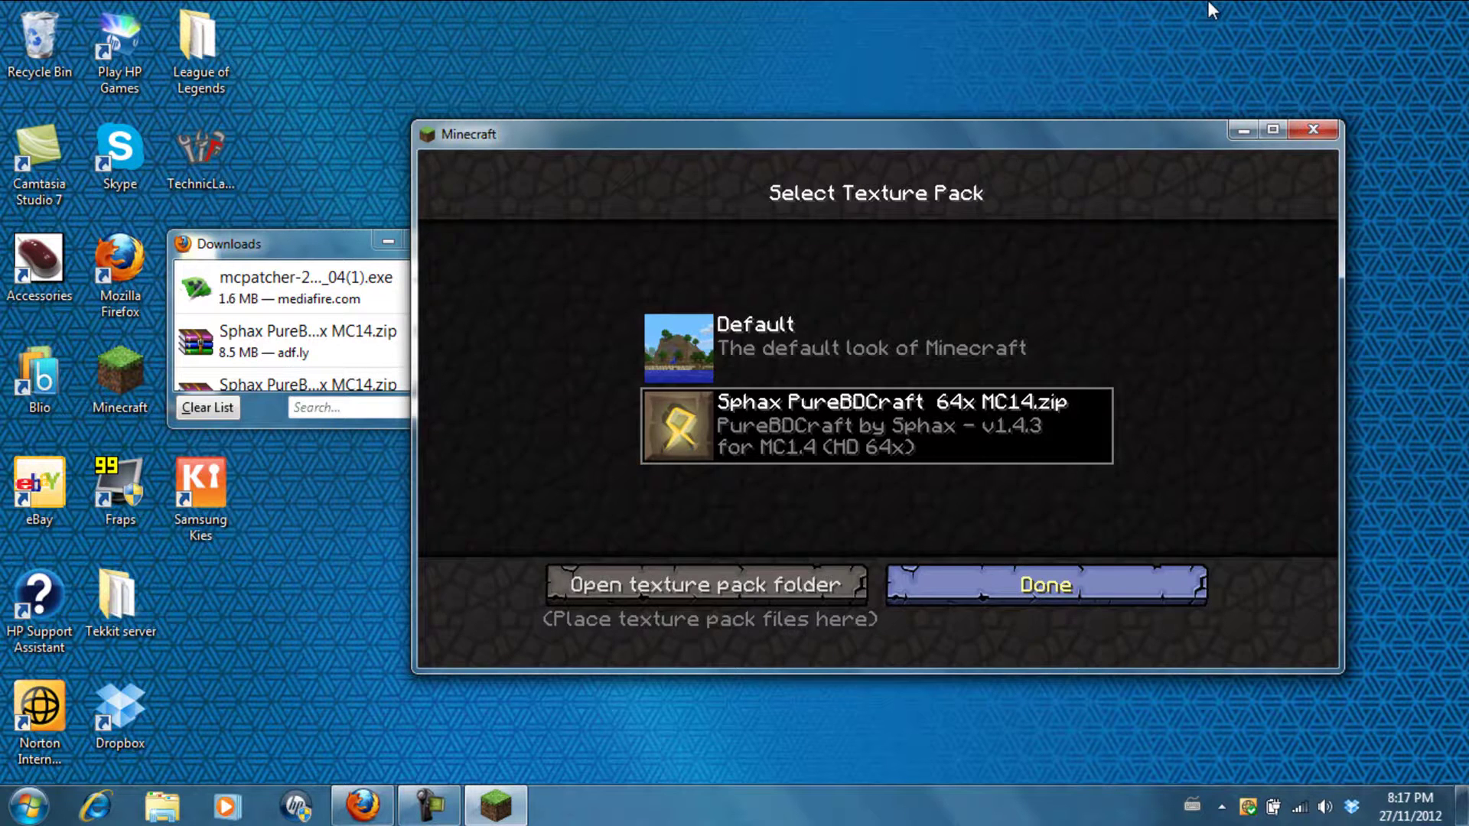
{"action": "key", "text": "Escape"}
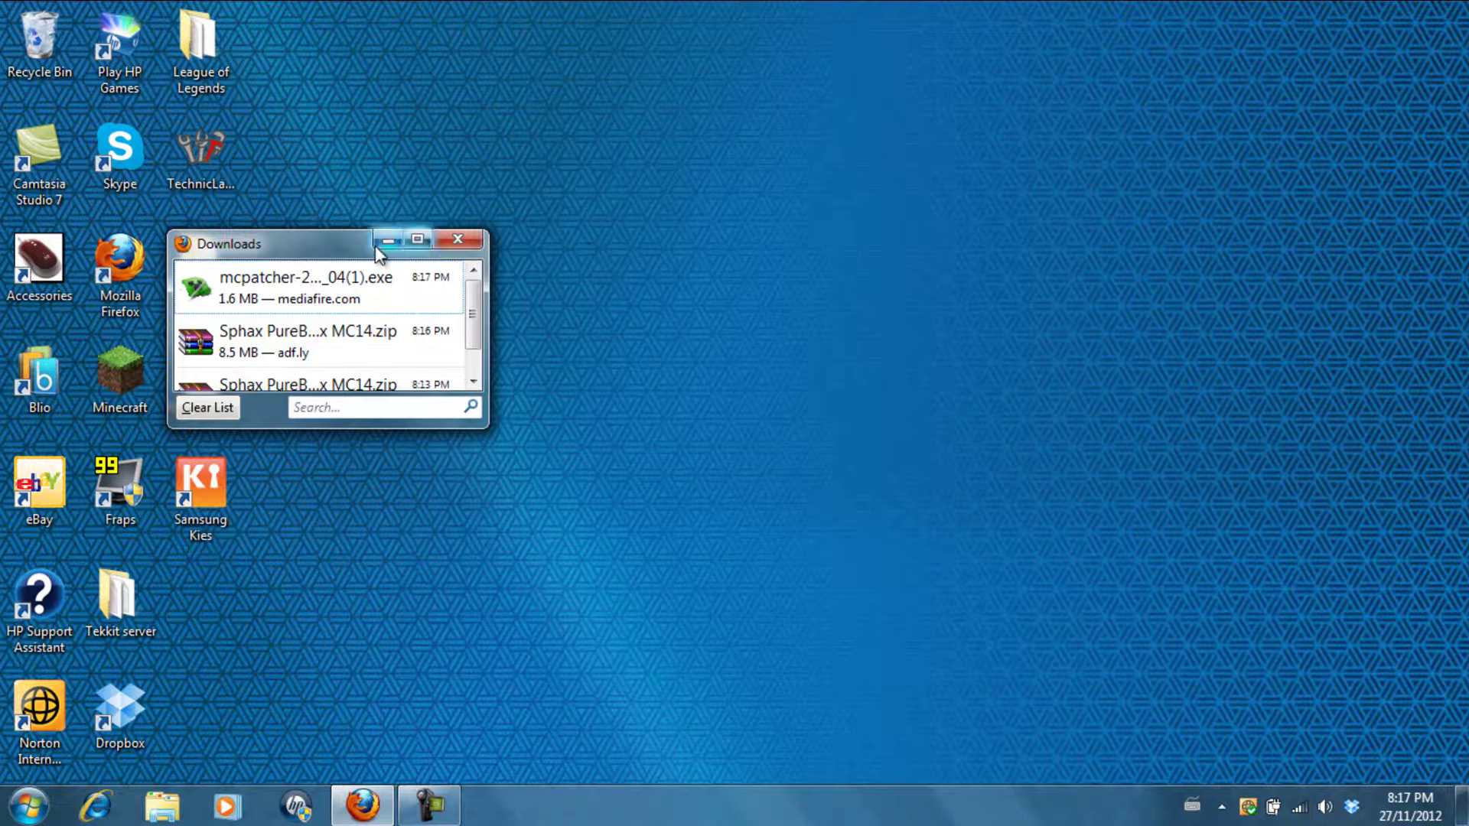
Launch MCPatcher from the Downloads list and allow it to run and analyse the jar
{"action": "left_click_drag", "start_coordinate": [367, 245], "coordinate": [571, 178]}
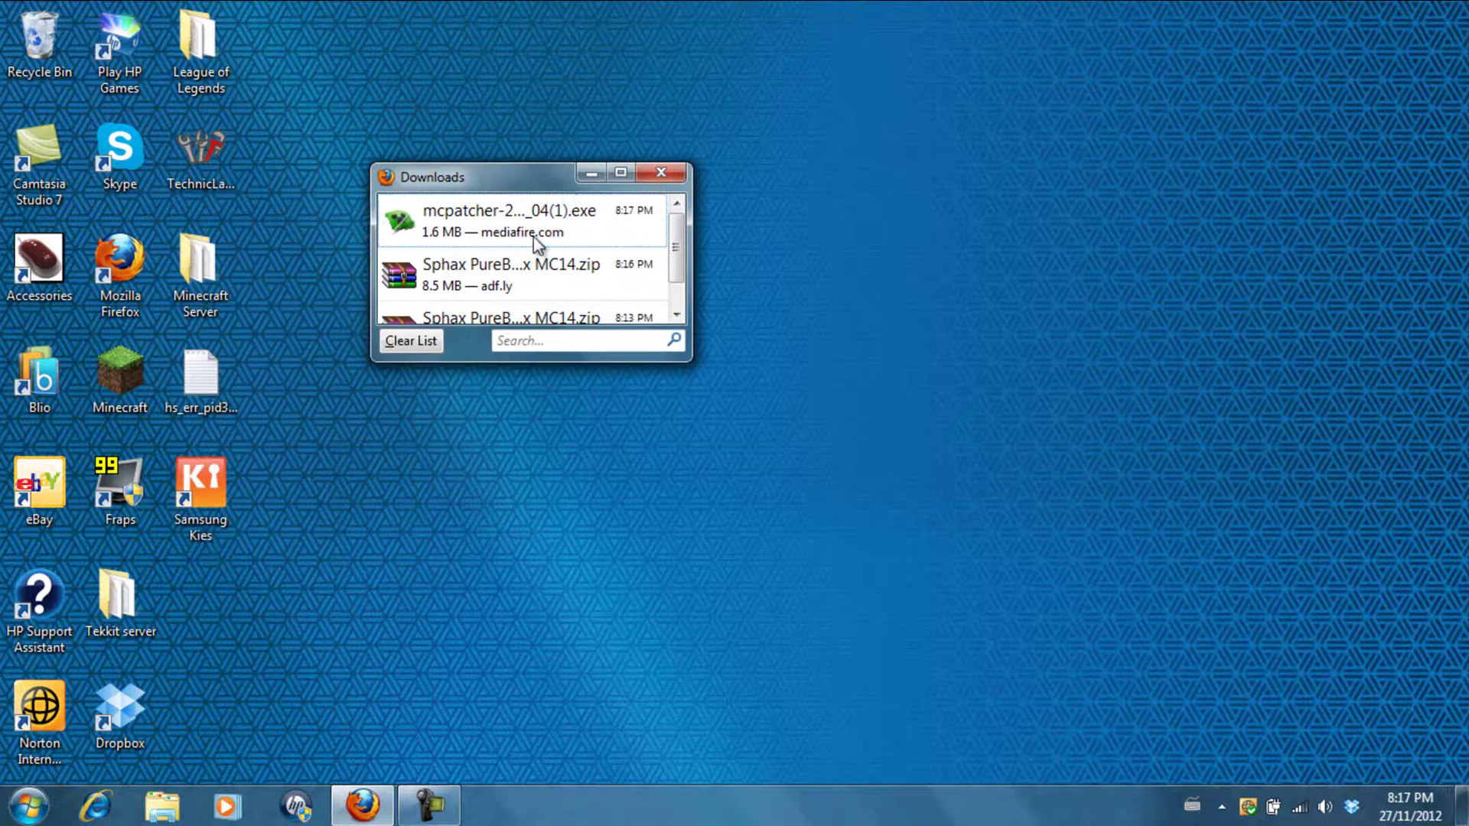
{"action": "double_click", "coordinate": [534, 245]}
{"action": "left_click", "coordinate": [820, 422]}
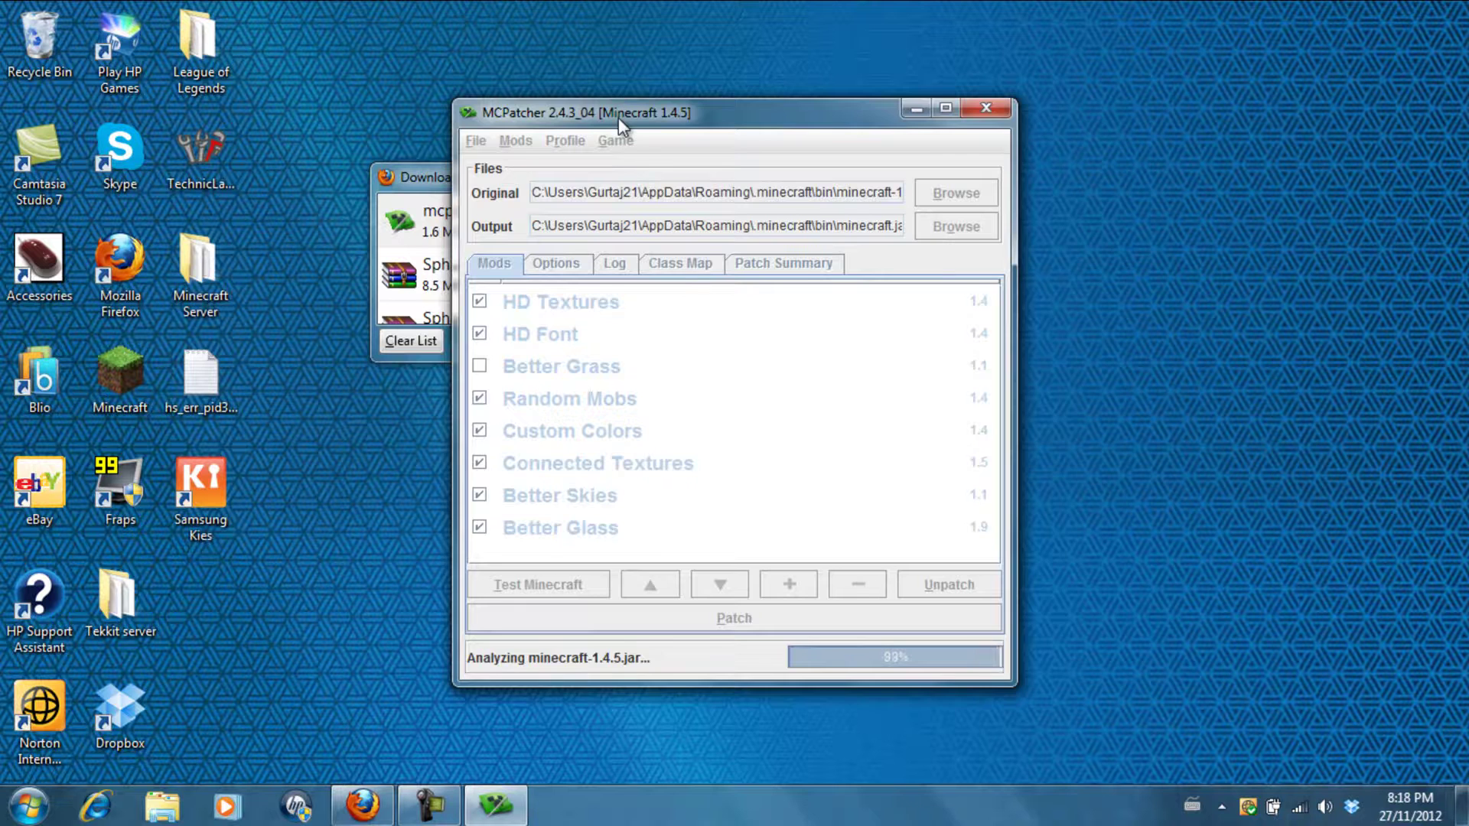
{"action": "mouse_move", "coordinate": [619, 118]}
{"action": "left_mouse_down"}
{"action": "mouse_move", "coordinate": [835, 102]}
{"action": "mouse_move", "coordinate": [774, 66]}
{"action": "left_mouse_up"}
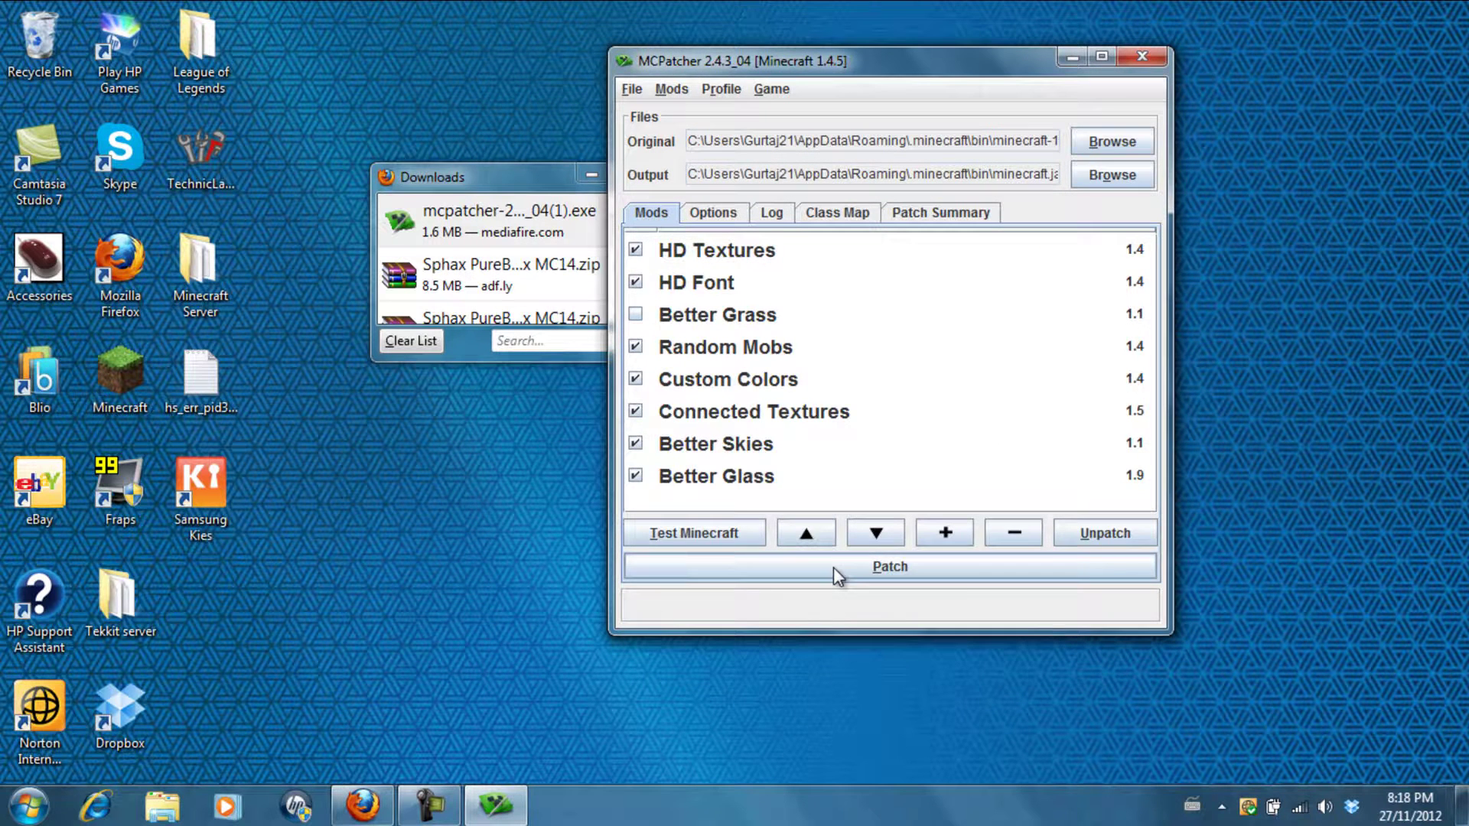
Patch minecraft.jar for 1.4.5 with HD Textures and the ticked mods, then close the patcher
{"action": "left_click", "coordinate": [833, 568]}
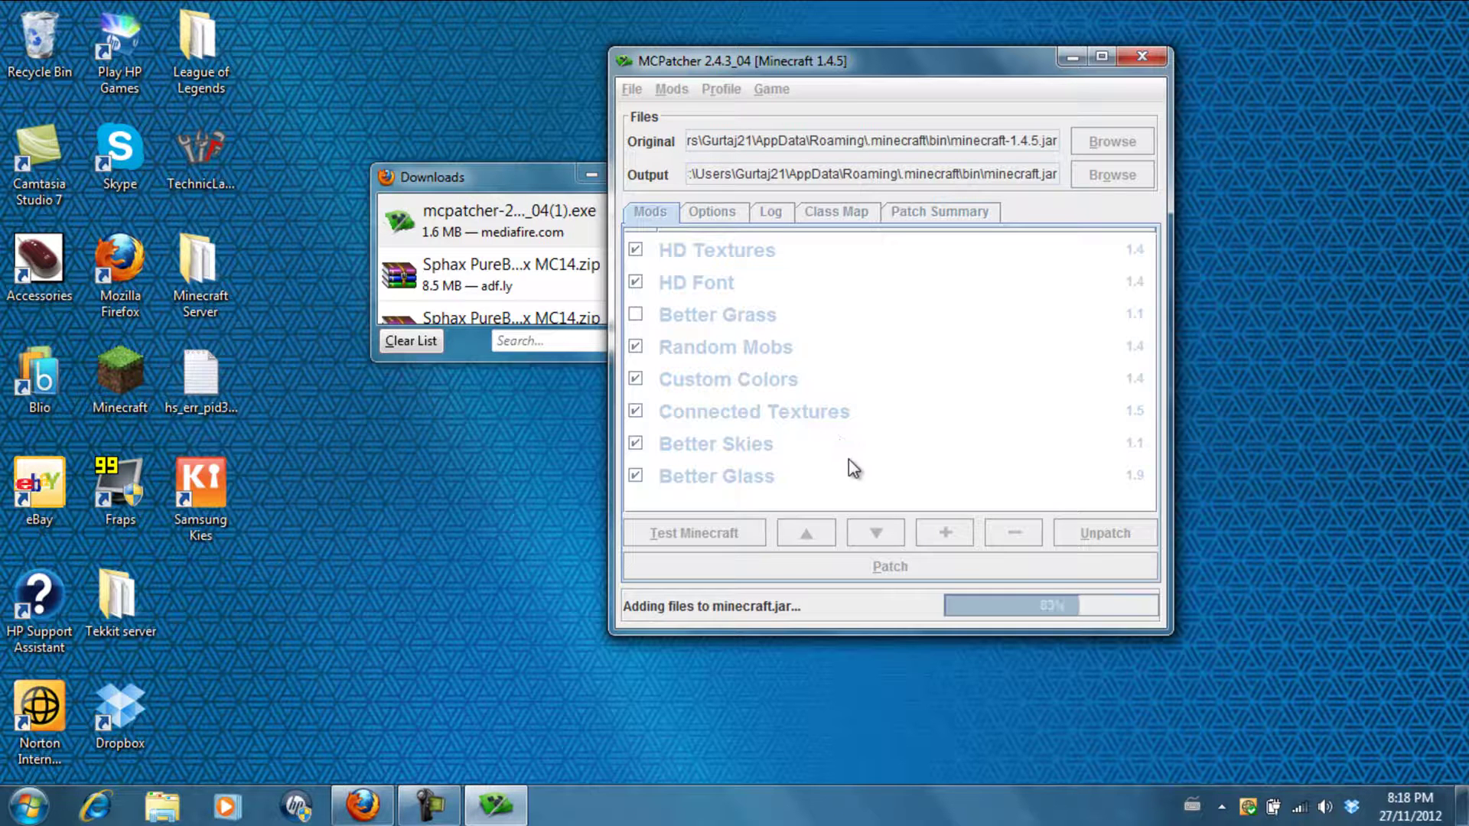
{"action": "left_click", "coordinate": [1141, 56]}
Launch Minecraft, allow it to run, and log in through the launcher
{"action": "double_click", "coordinate": [139, 355]}
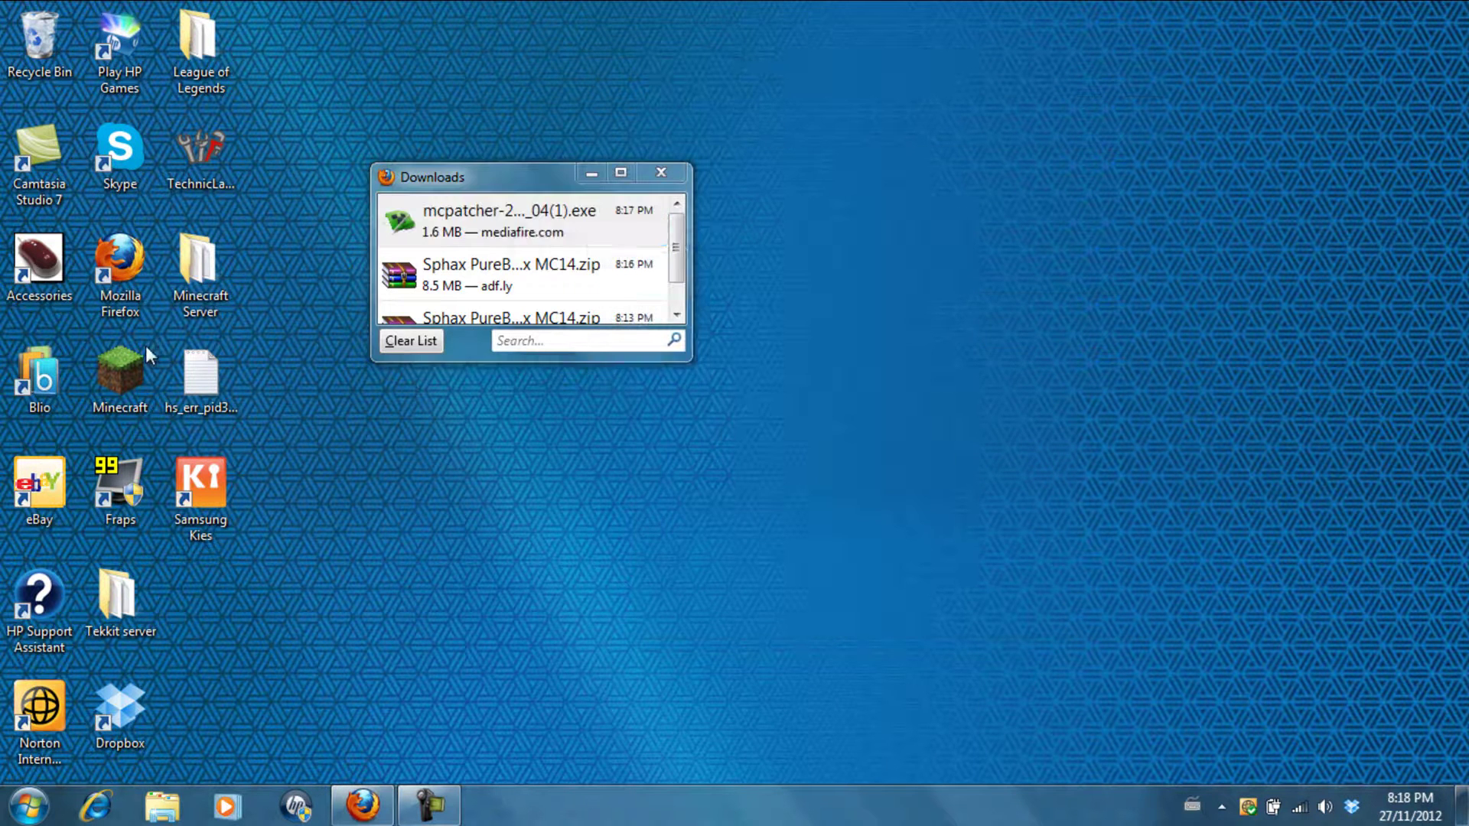
{"action": "left_click", "coordinate": [786, 420]}
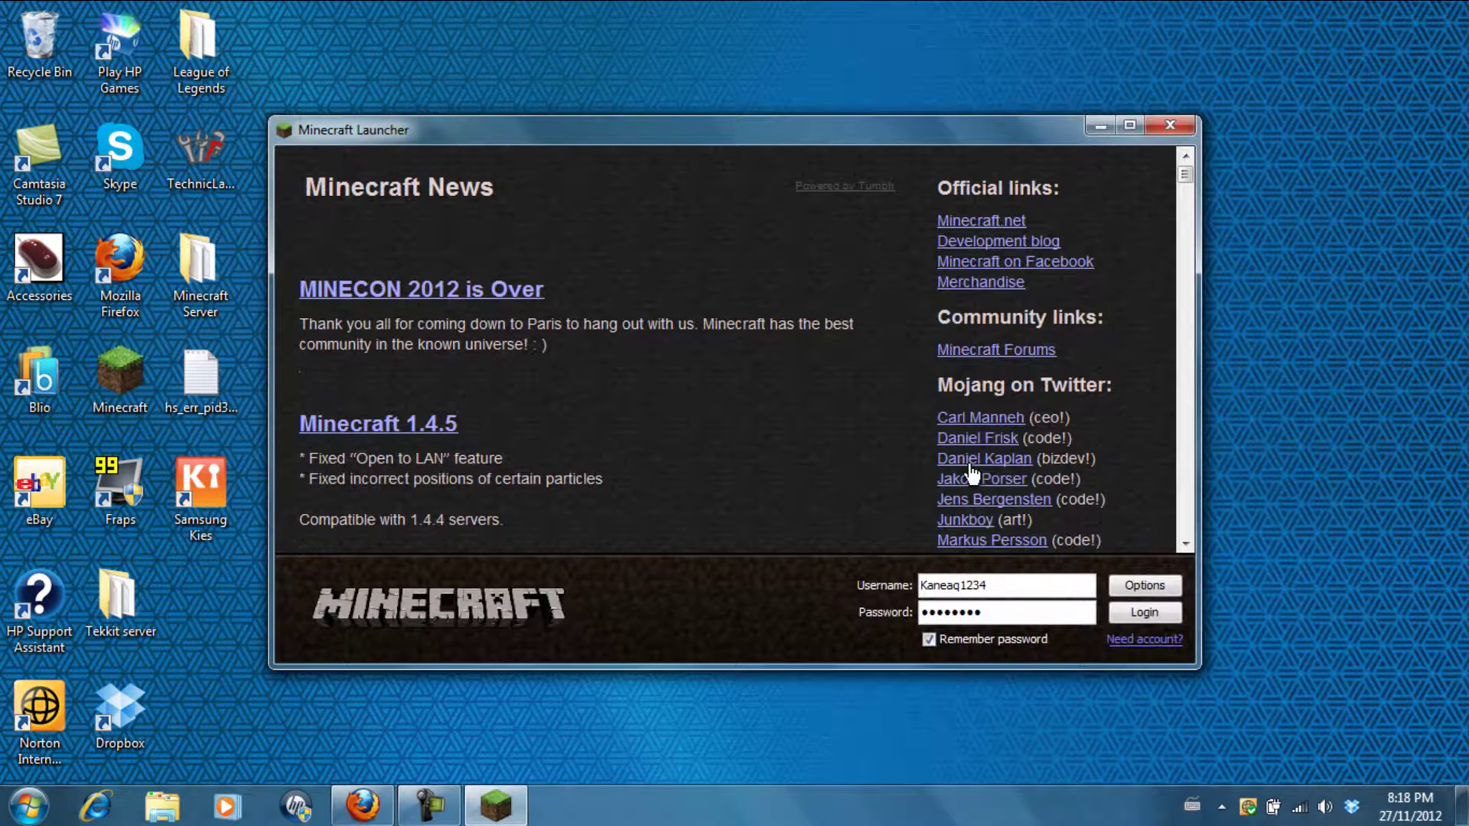
{"action": "left_click", "coordinate": [1144, 611]}
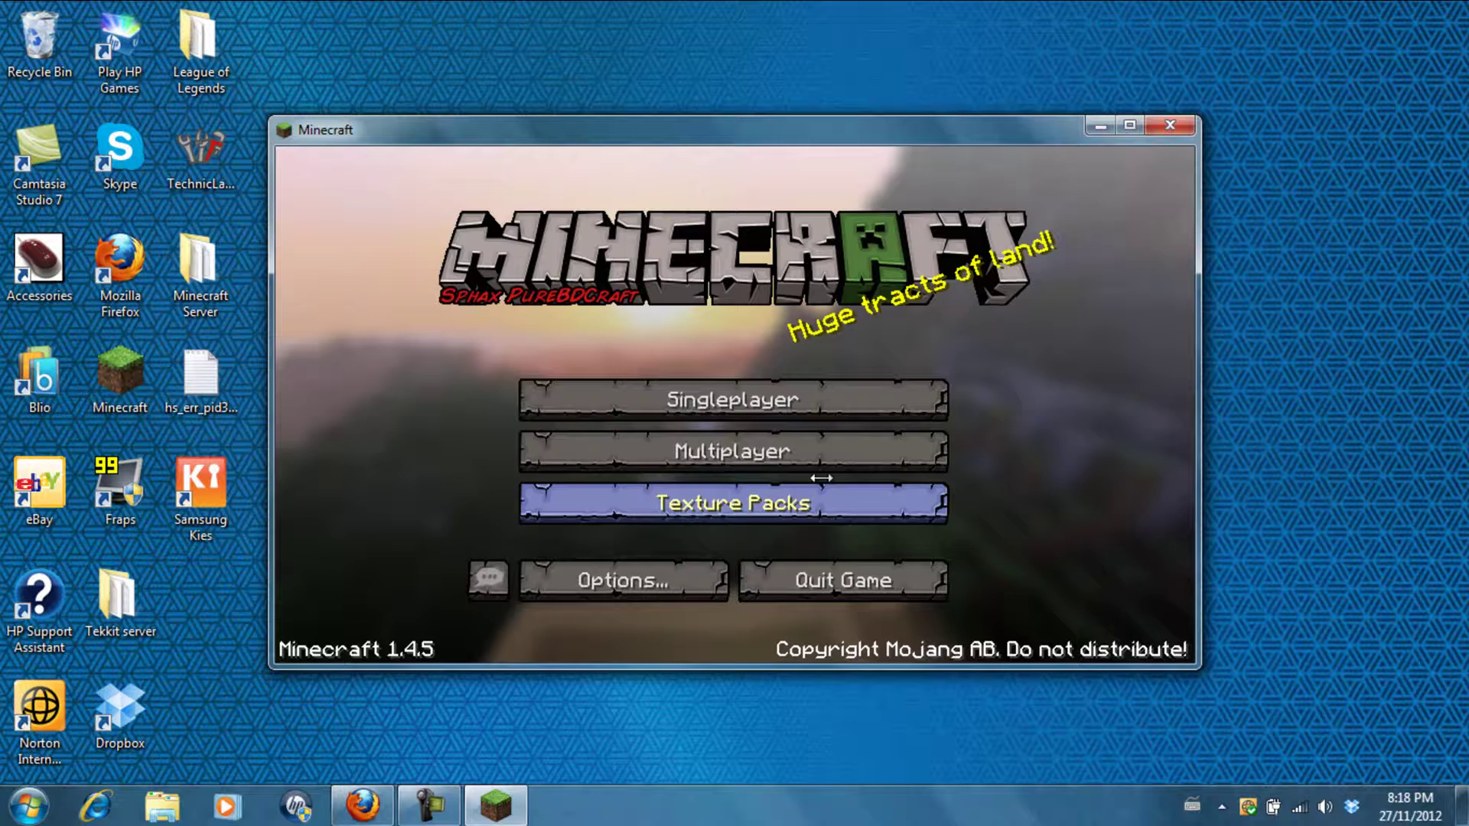
Create a new singleplayer survival world named New World with the Sphax textures active
{"action": "left_click", "coordinate": [779, 399]}
{"action": "left_click", "coordinate": [862, 561]}
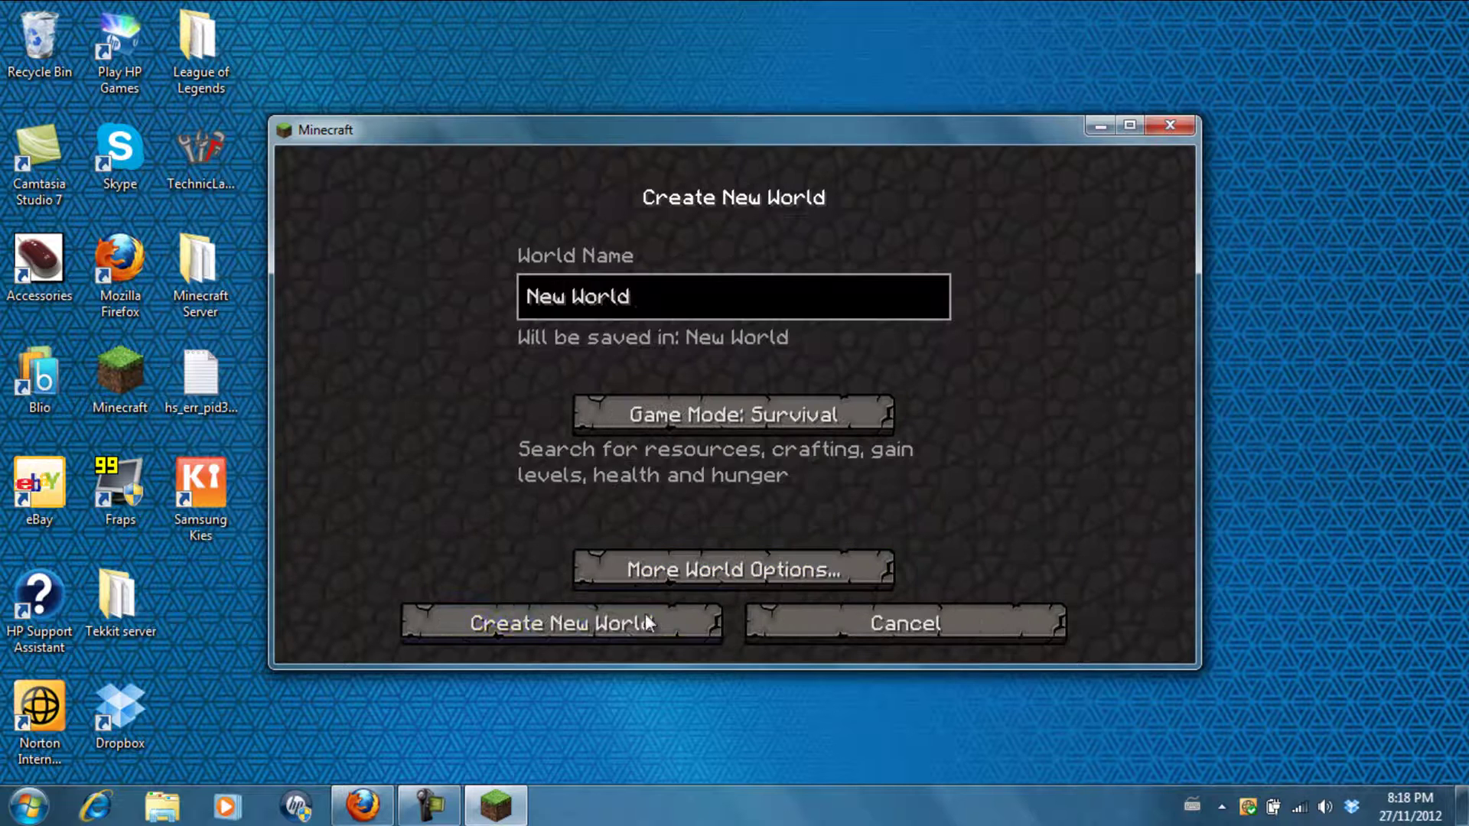
{"action": "left_click", "coordinate": [649, 621]}
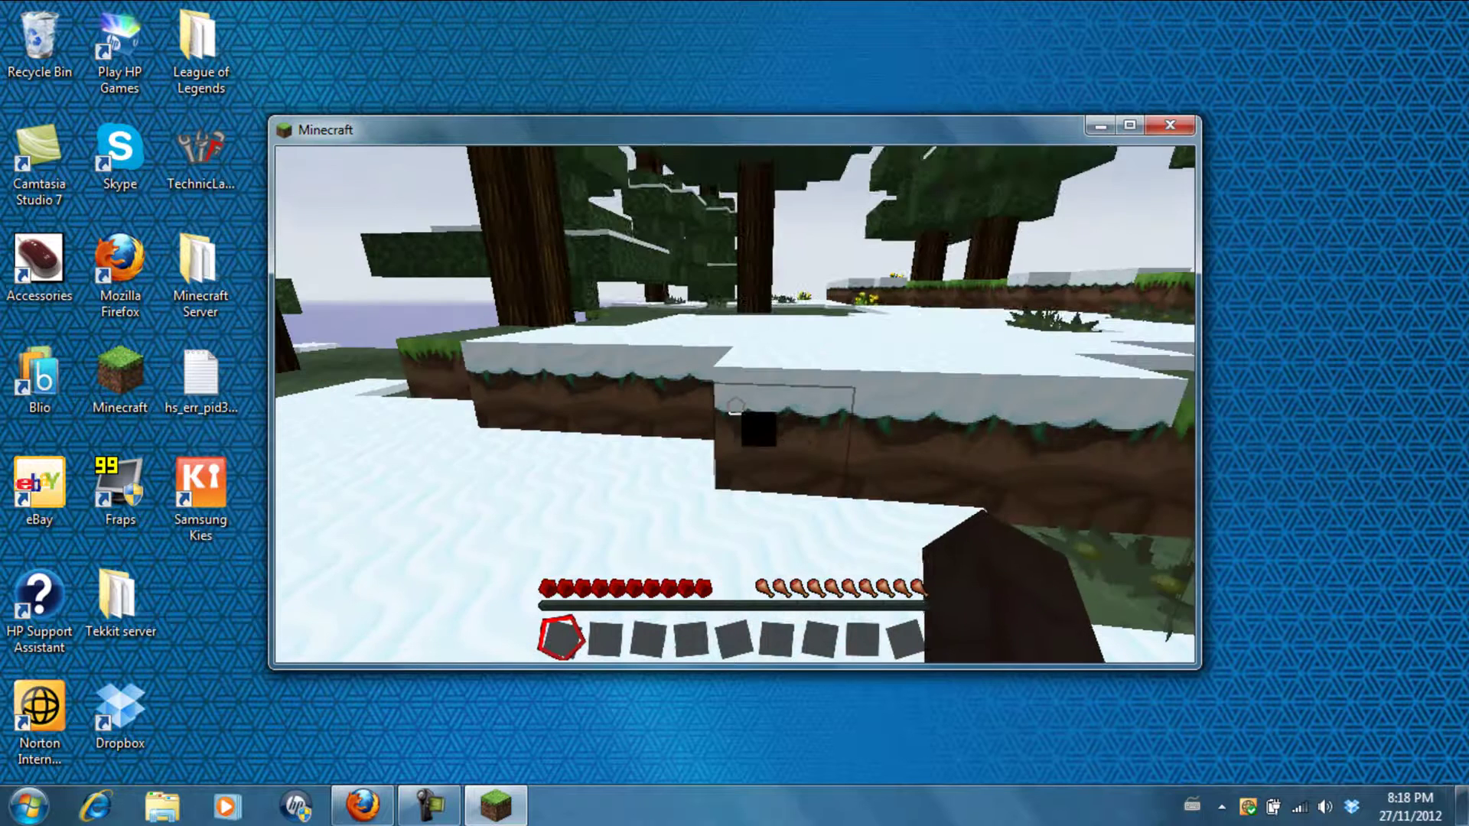
Reduce the render distance to Tiny in Video Settings and return to the game
{"action": "left_click", "coordinate": [735, 407]}
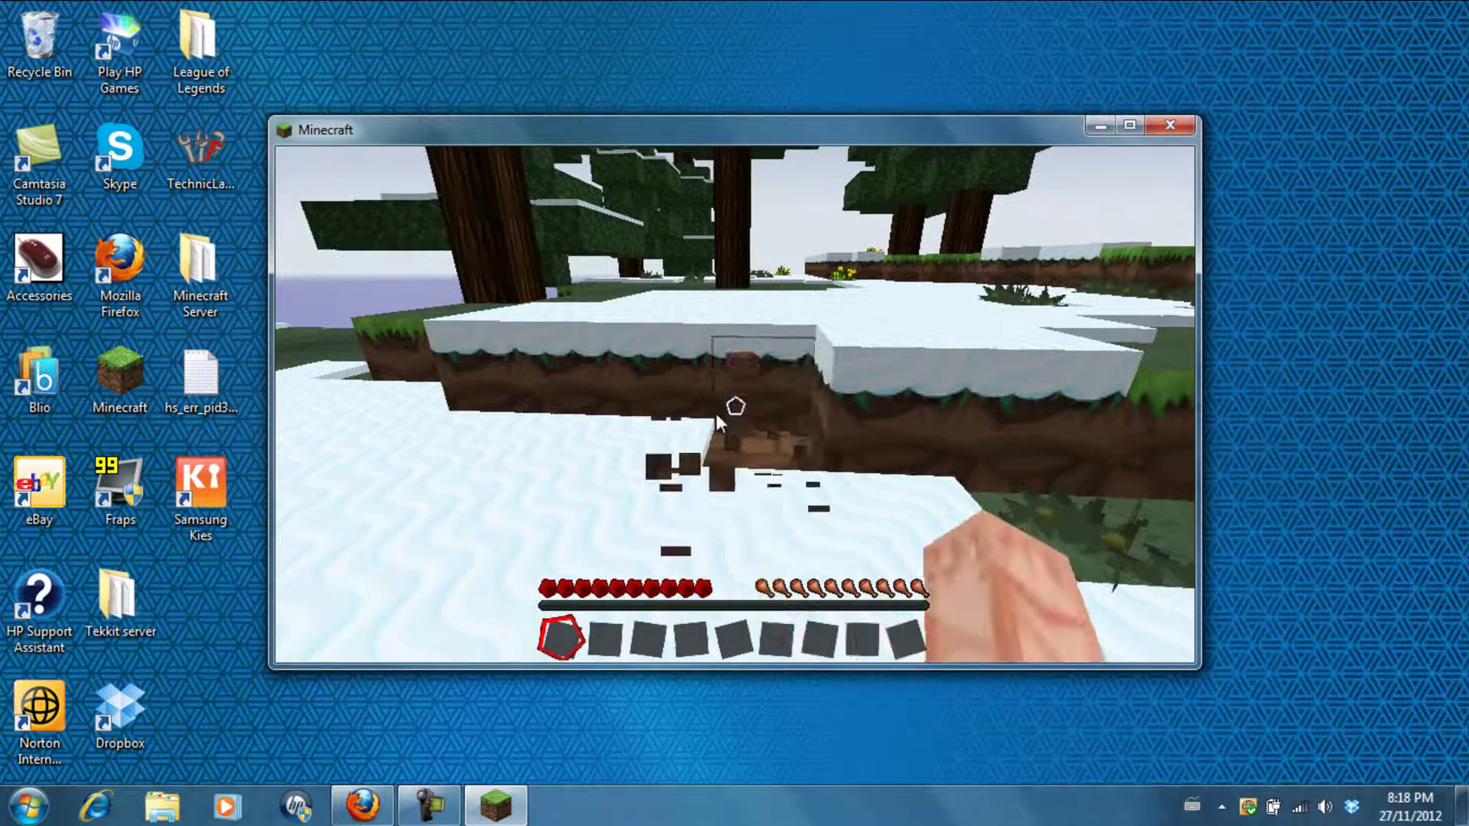
{"action": "key", "text": "Escape"}
{"action": "left_click", "coordinate": [677, 448]}
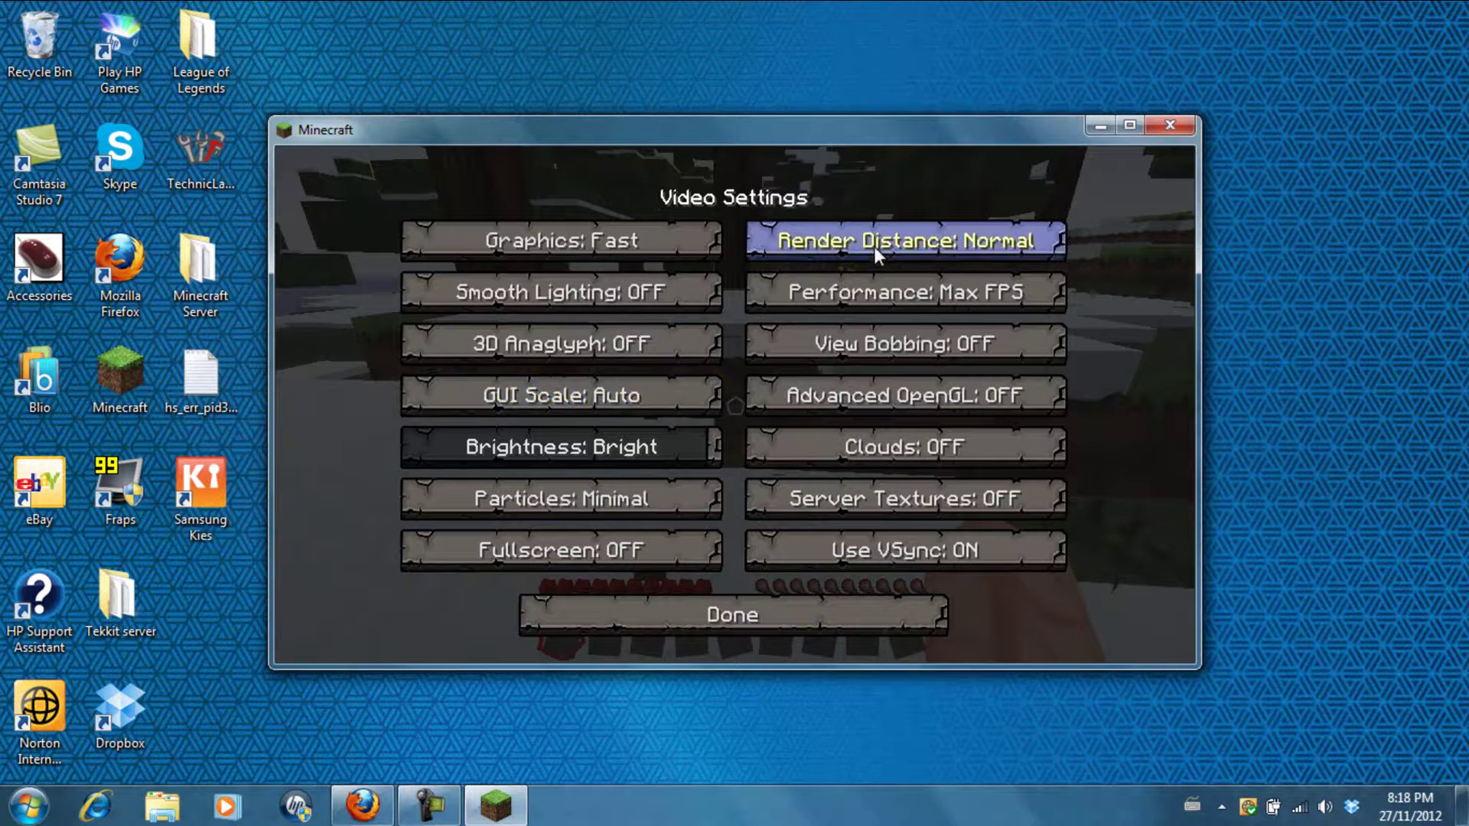
{"action": "left_click", "coordinate": [874, 247]}
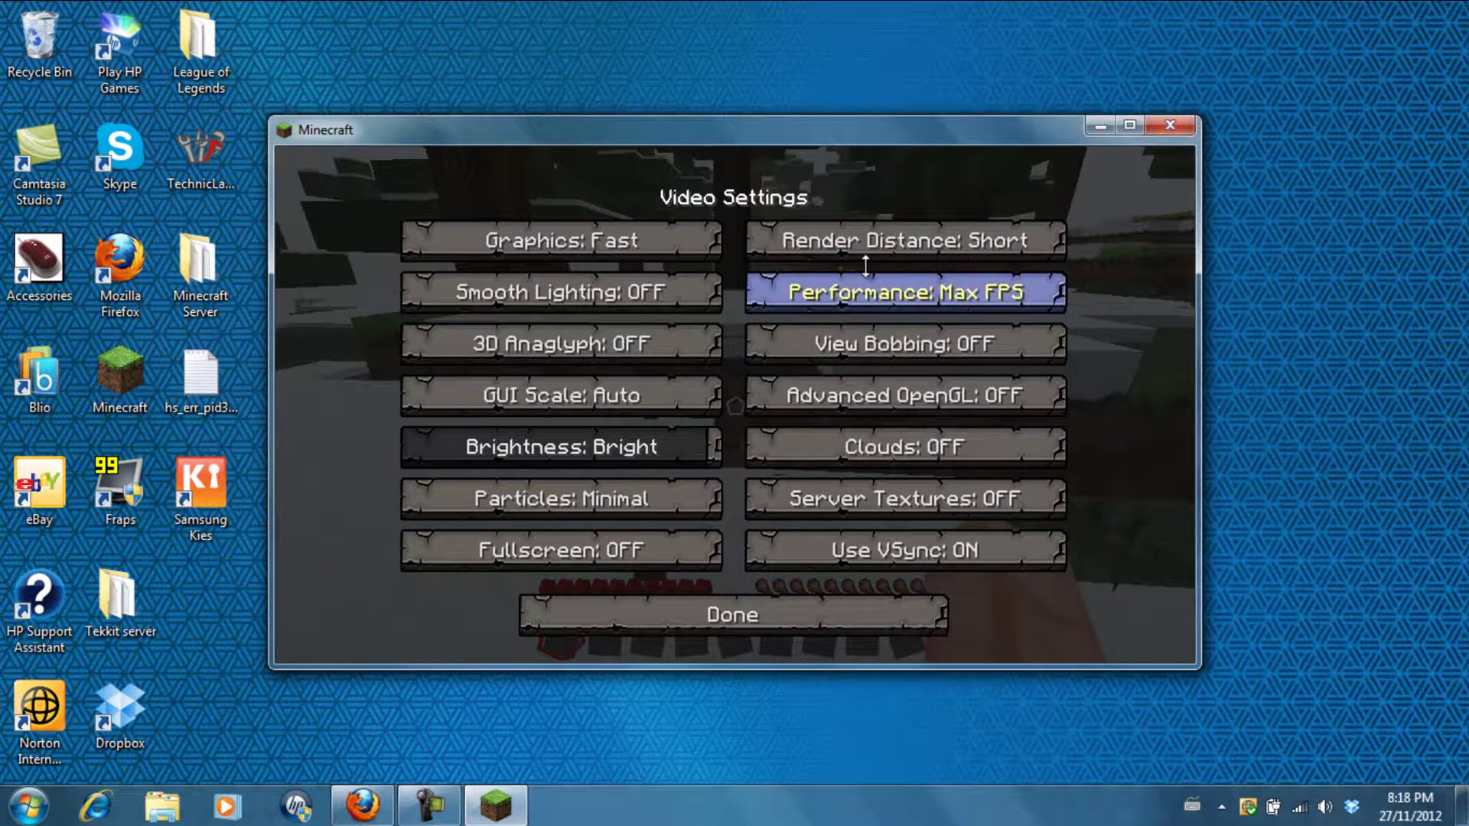
{"action": "left_click", "coordinate": [874, 247]}
{"action": "left_click", "coordinate": [731, 631]}
{"action": "left_click", "coordinate": [735, 615]}
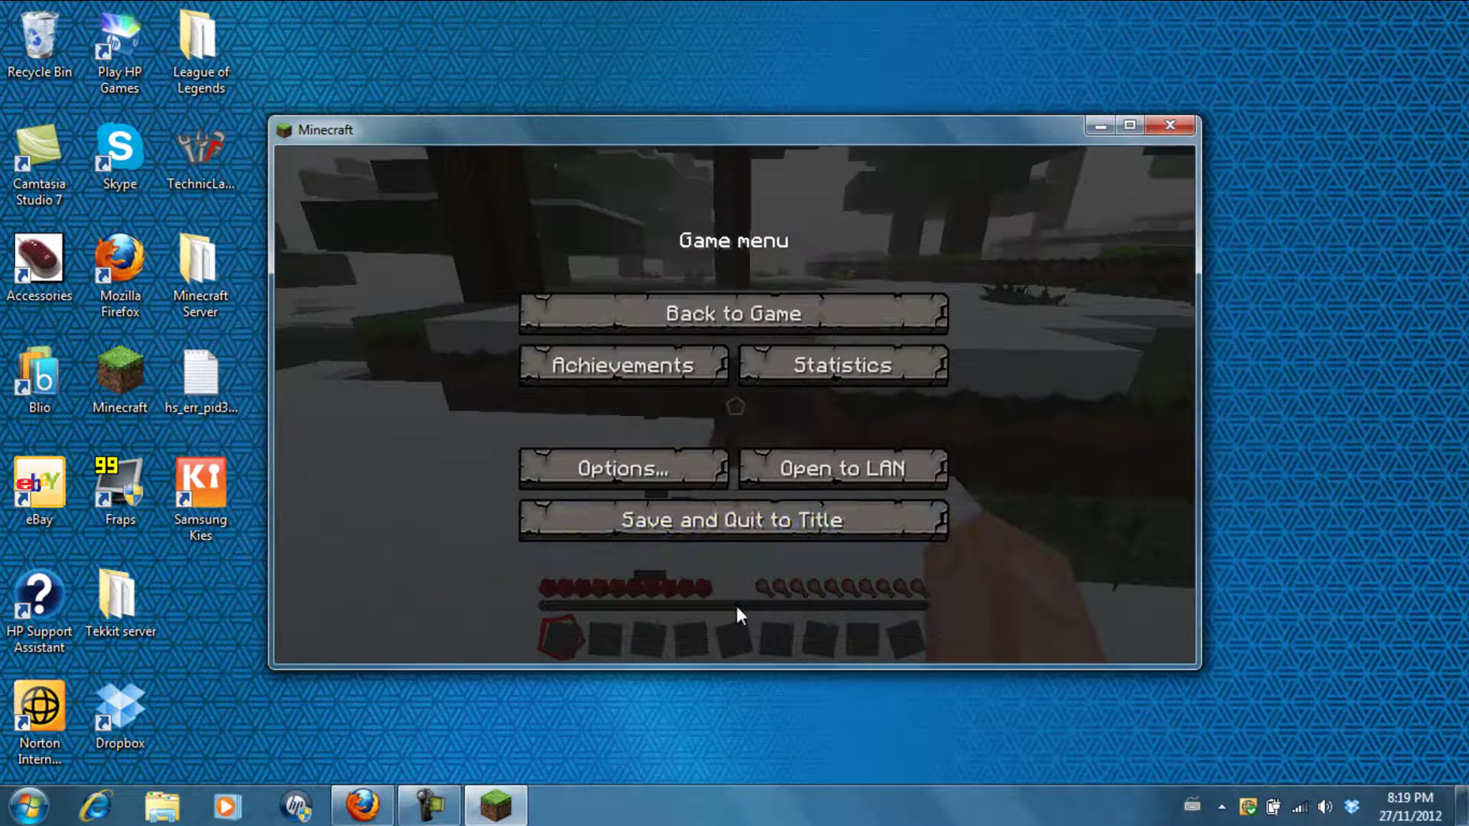
{"action": "left_click", "coordinate": [771, 313]}
Walk up and break a couple of dirt blocks, then Save and Quit to Title
{"action": "key", "text": "w"}
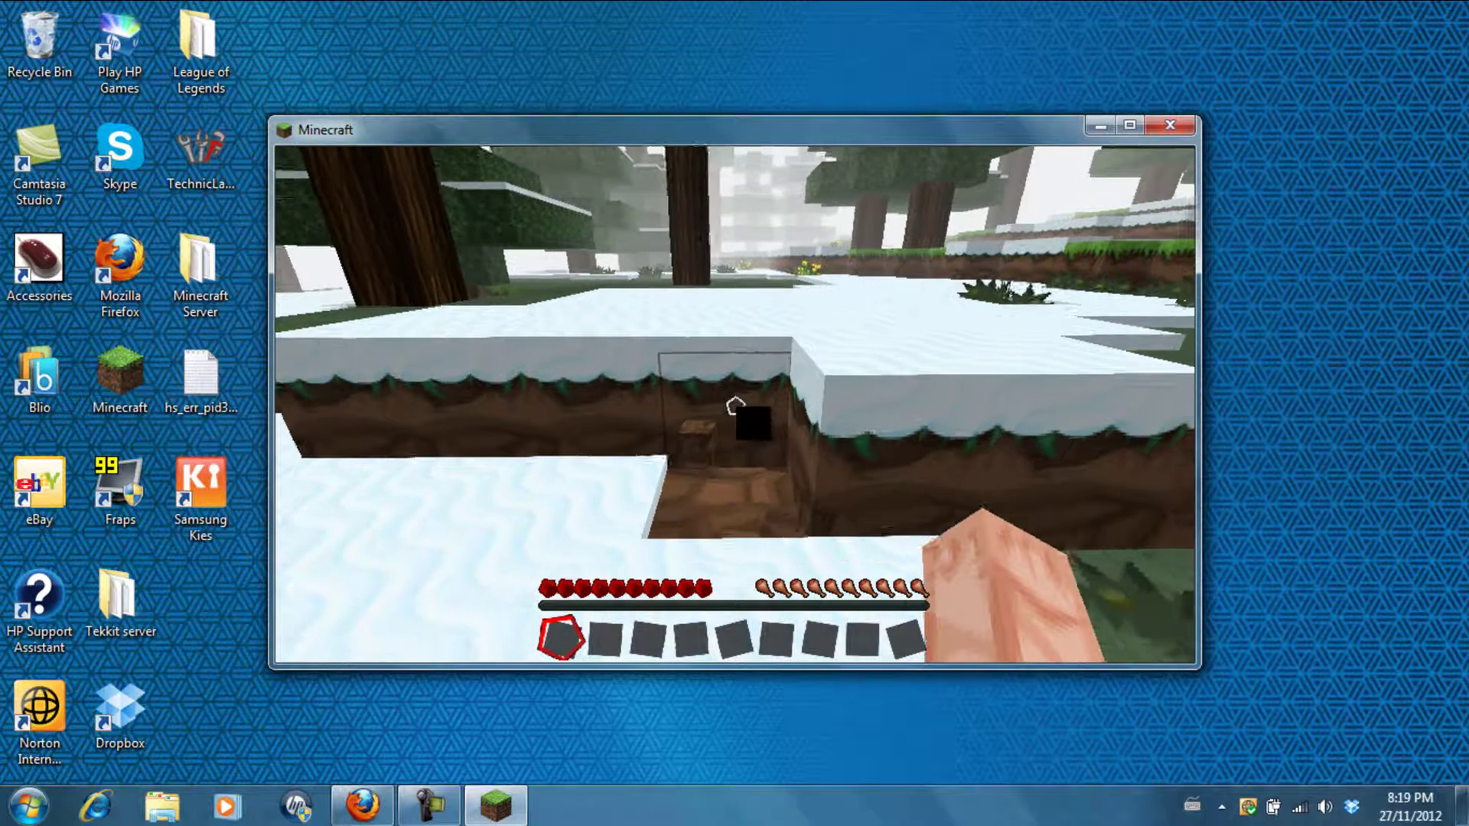
{"action": "left_click", "coordinate": [735, 405]}
{"action": "left_click", "coordinate": [735, 406]}
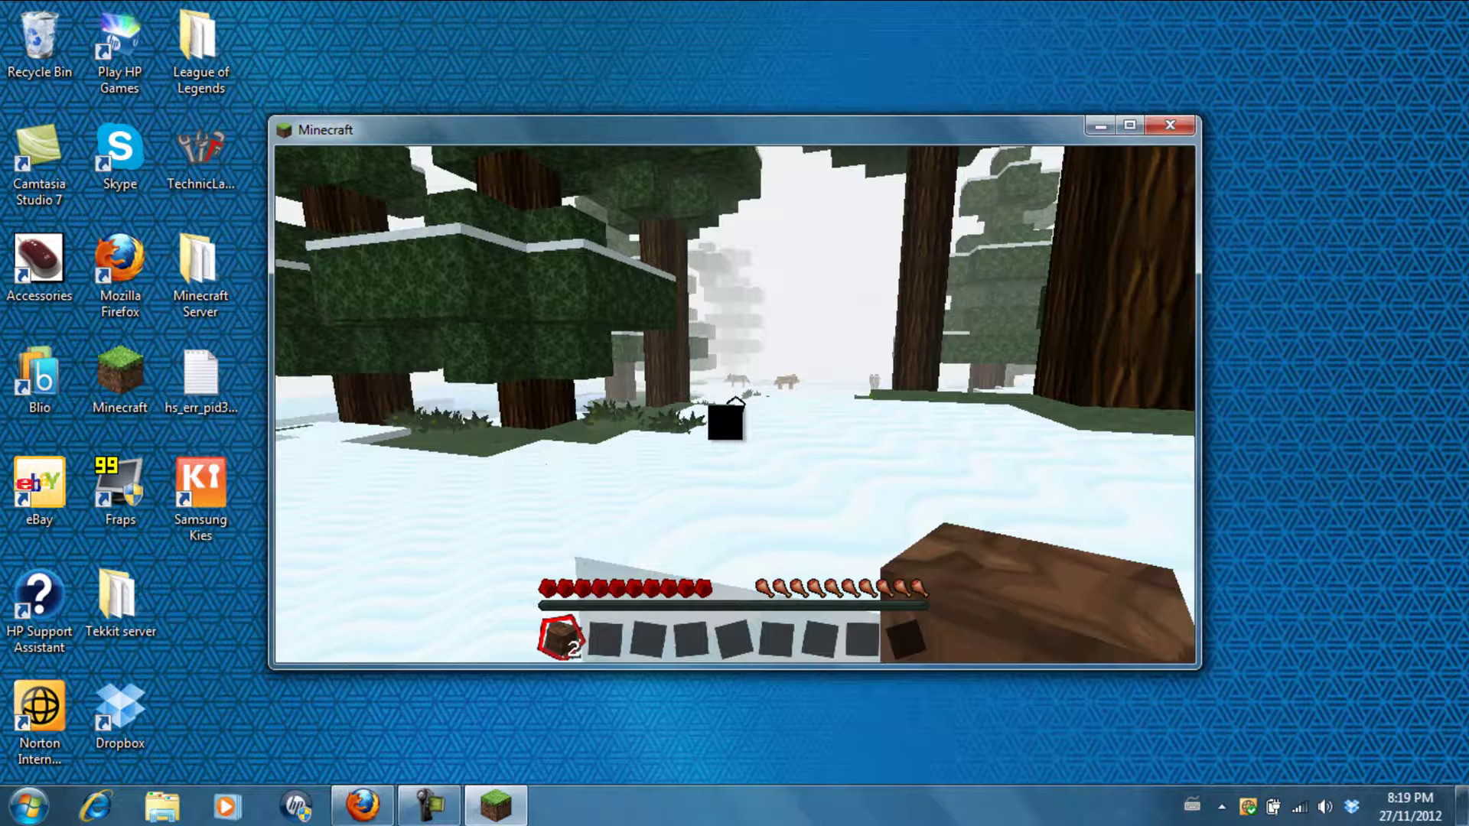
{"action": "key", "text": "Escape"}
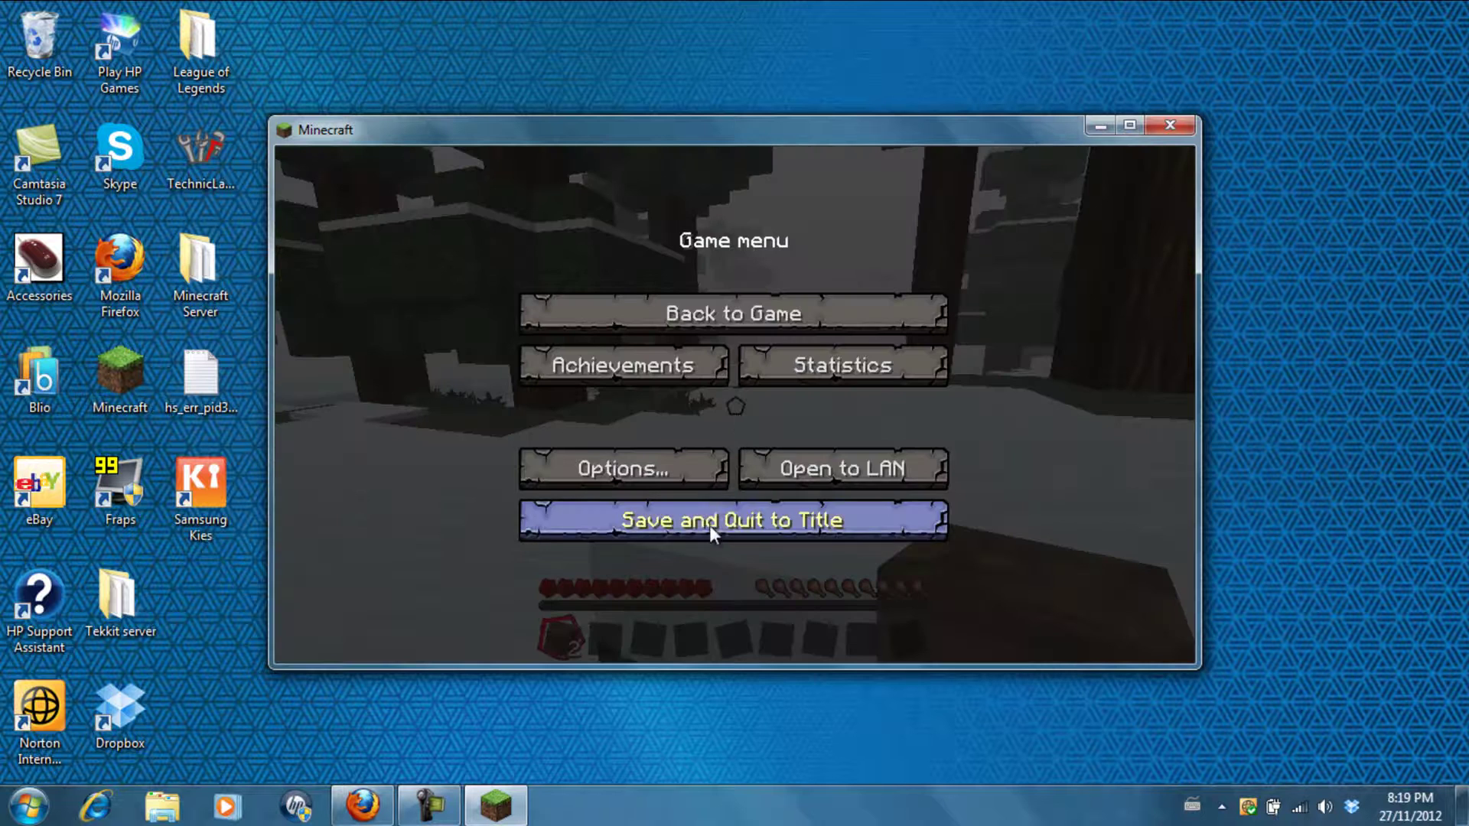
{"action": "left_click", "coordinate": [710, 525]}
Close the Minecraft window, leaving only the Firefox downloads list on the desktop
{"action": "left_click", "coordinate": [1168, 126]}
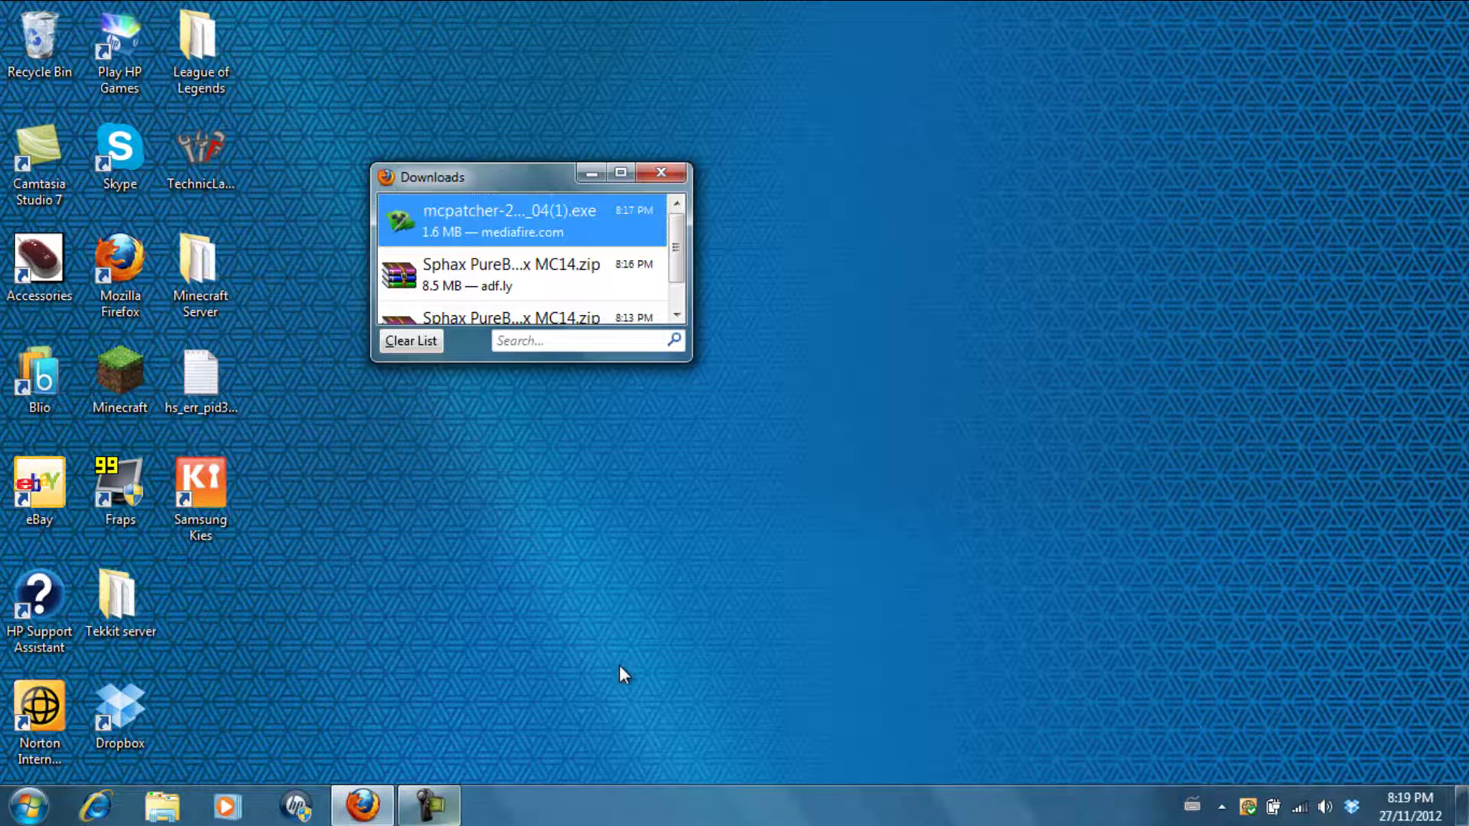
{"action": "left_click", "coordinate": [716, 588]}
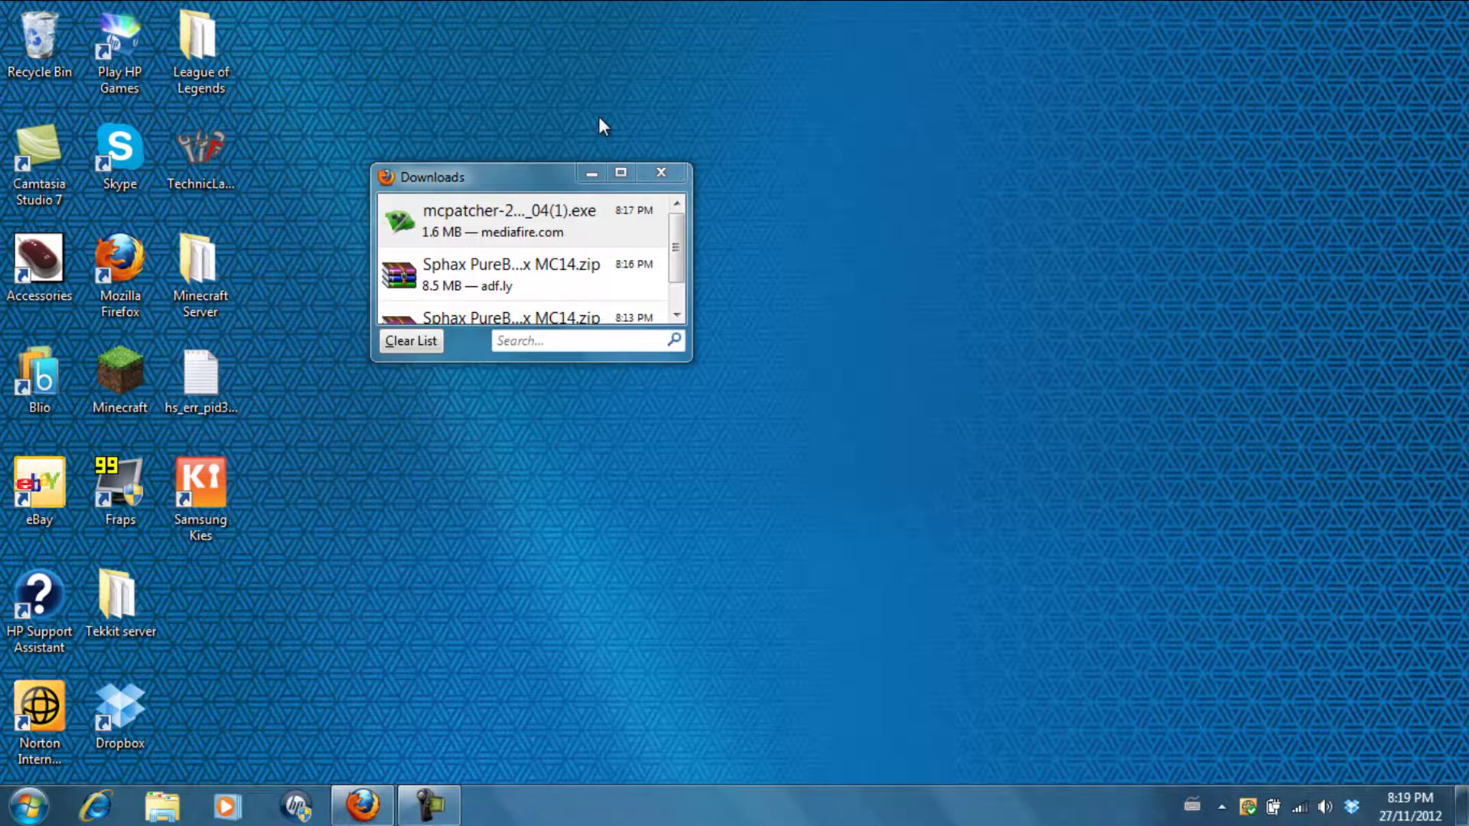